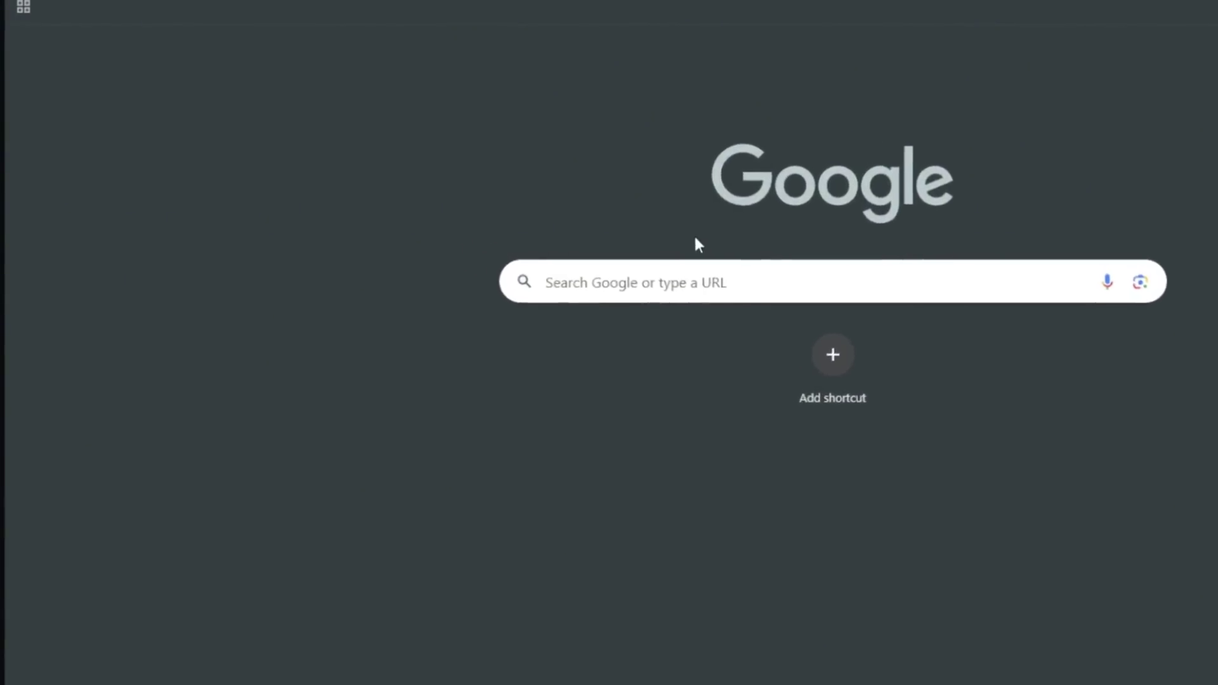
- Search Google for 'huggin face' and open the Hugging Face website from the top result
{"action": "left_click", "coordinate": [442, 2]}
{"action": "left_click", "coordinate": [595, 338]}
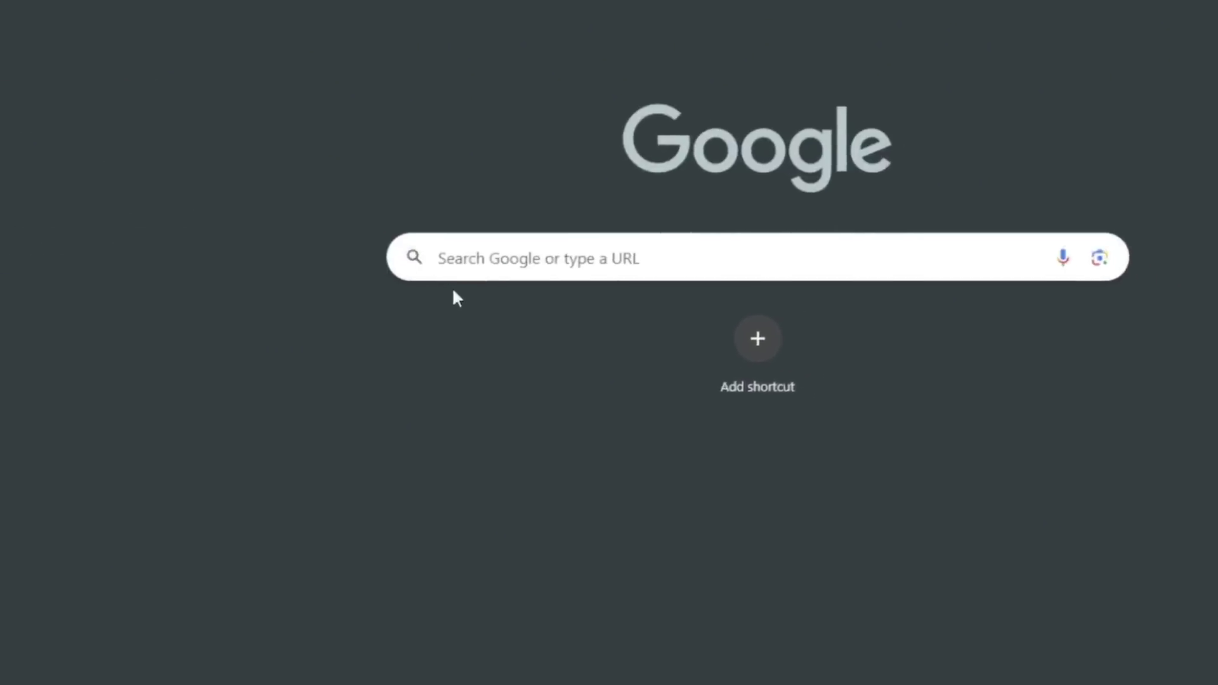
{"action": "left_click", "coordinate": [450, 262]}
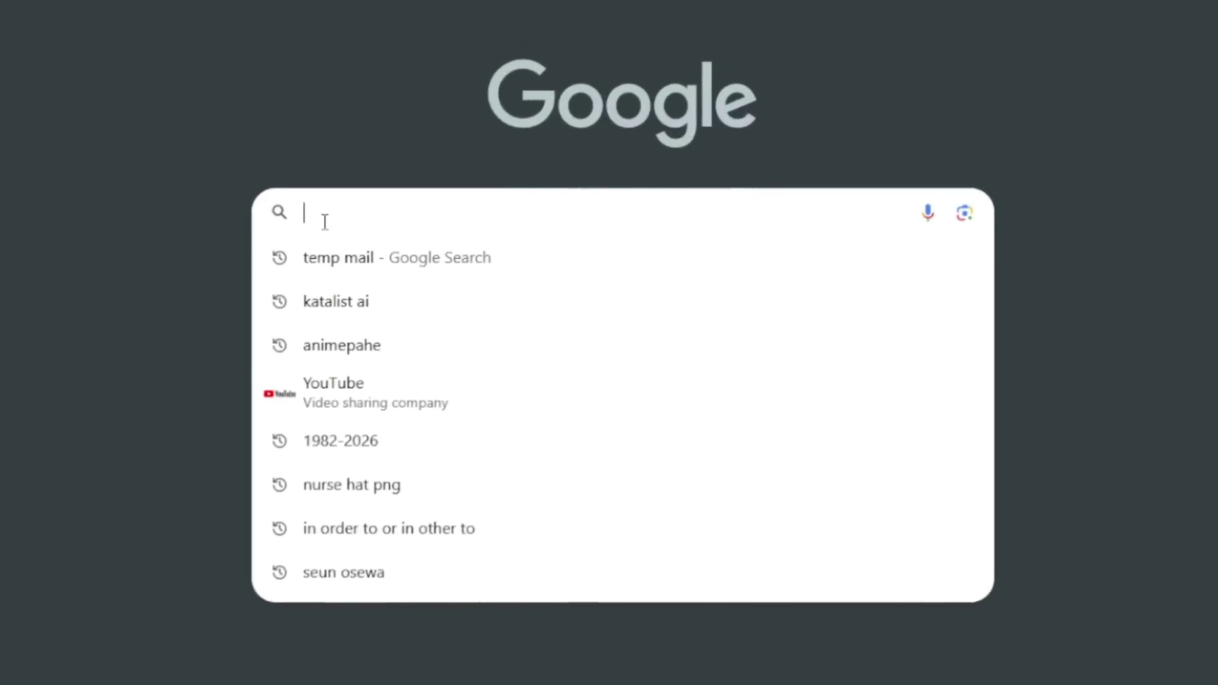
{"action": "type", "text": "huggin face"}
{"action": "key", "text": "Return"}
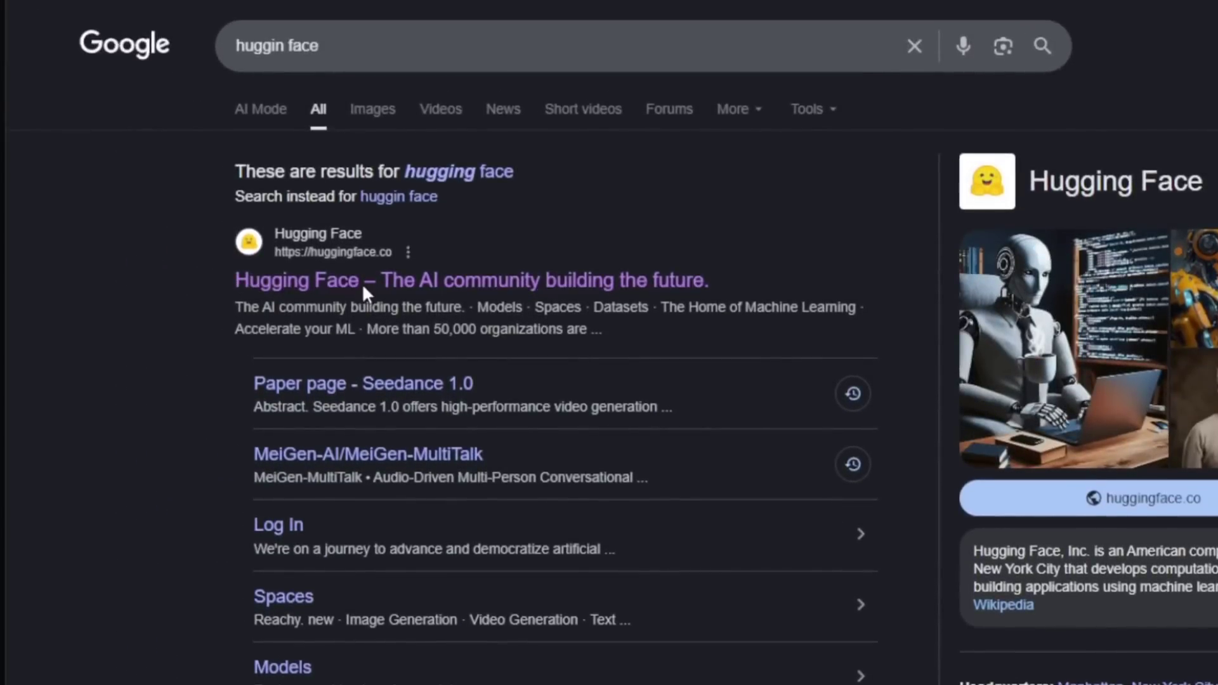
{"action": "left_click", "coordinate": [363, 281]}
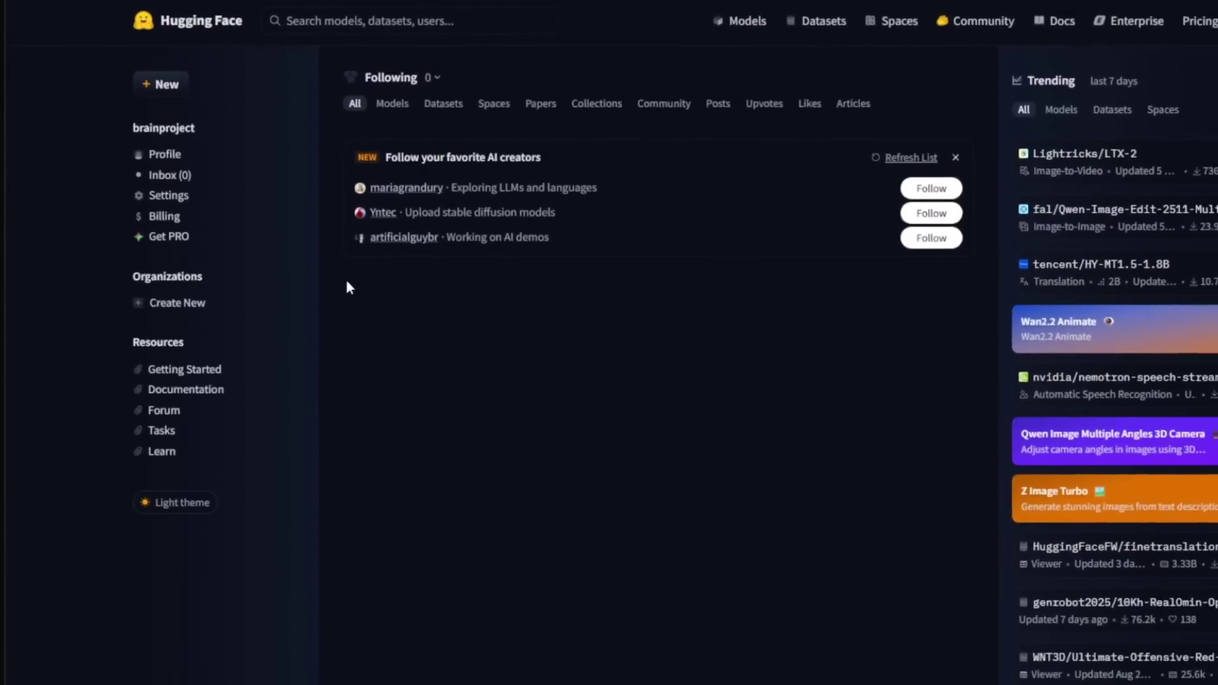
- Try a Hugging Face site search for 'grokso', then dismiss the suggestions
{"action": "left_click", "coordinate": [389, 26]}
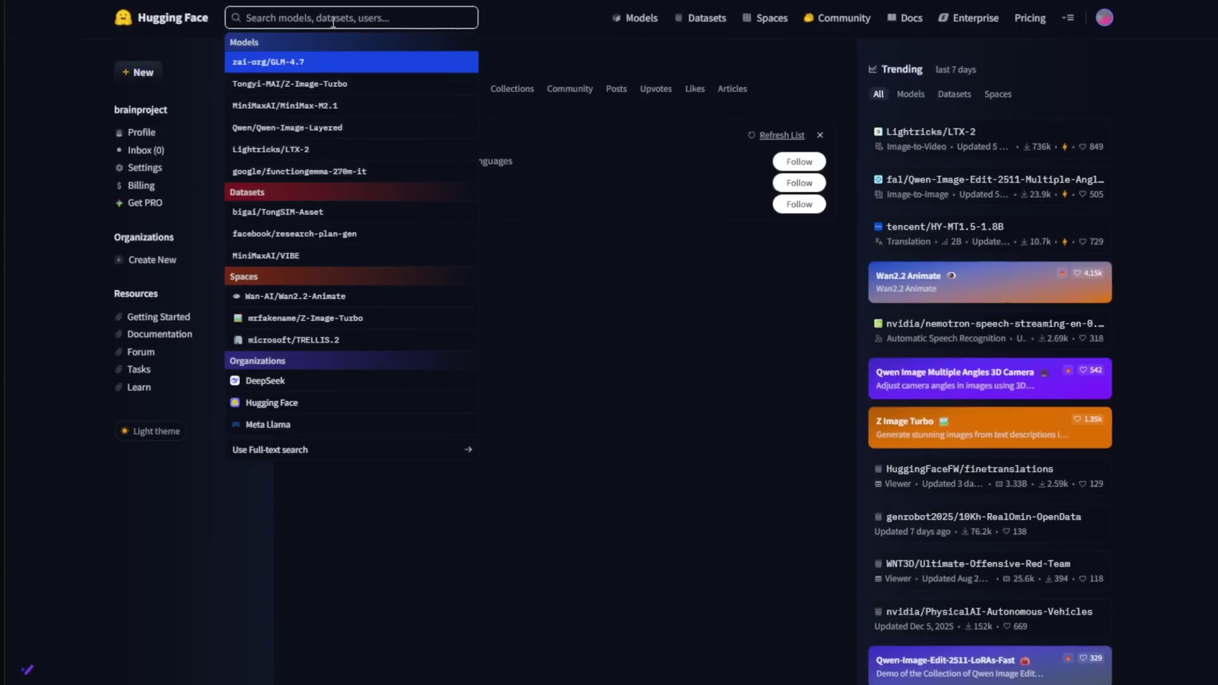
{"action": "type", "text": "grok"}
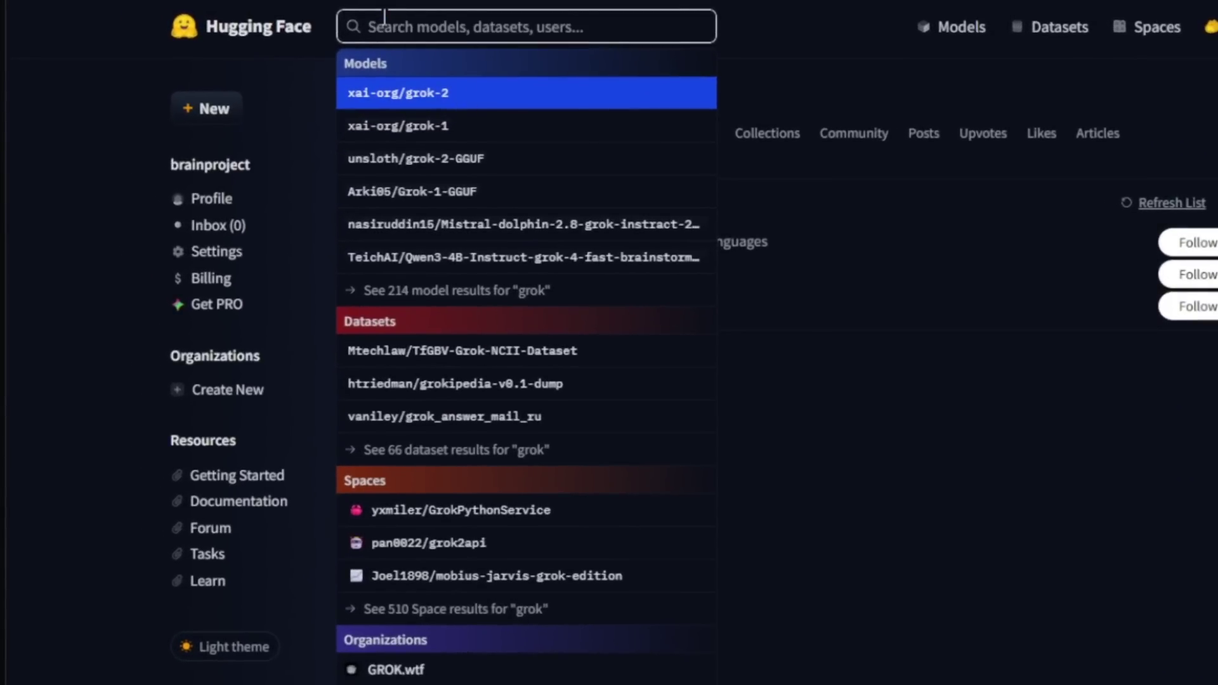
{"action": "type", "text": "sora 2"}
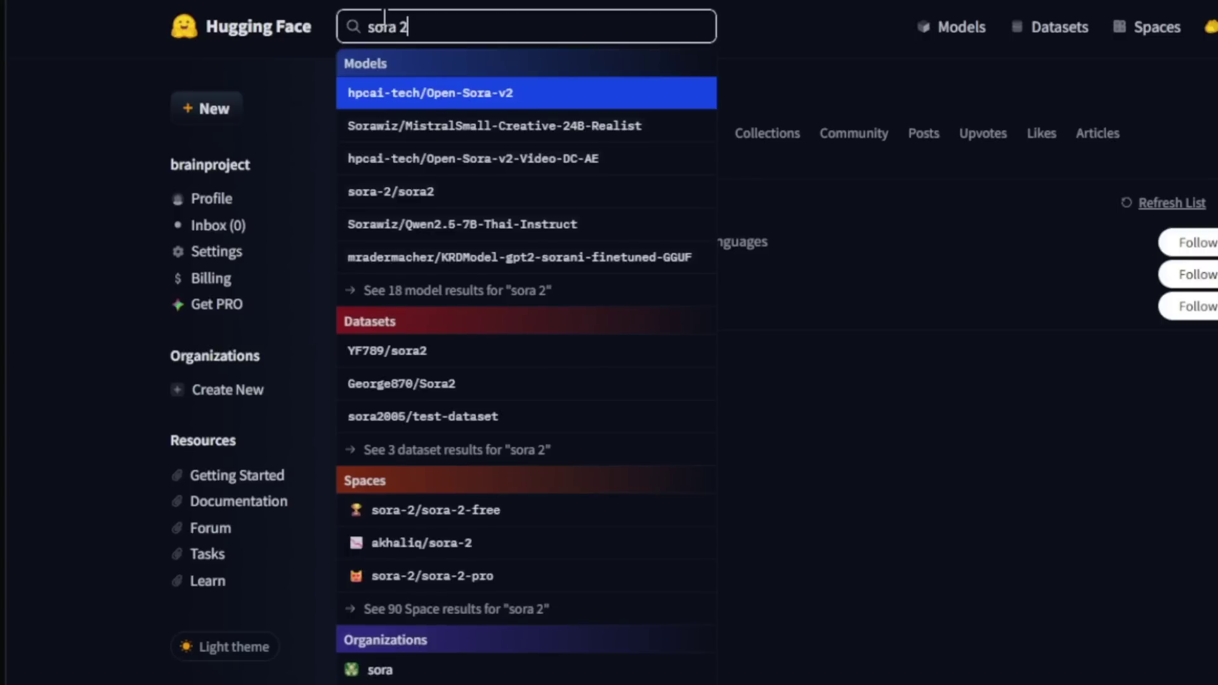
{"action": "left_click", "coordinate": [945, 85]}
- Browse the Models listing filtered to Image-Text-to-Video and open Lightricks/LTX-2
{"action": "left_click", "coordinate": [954, 33]}
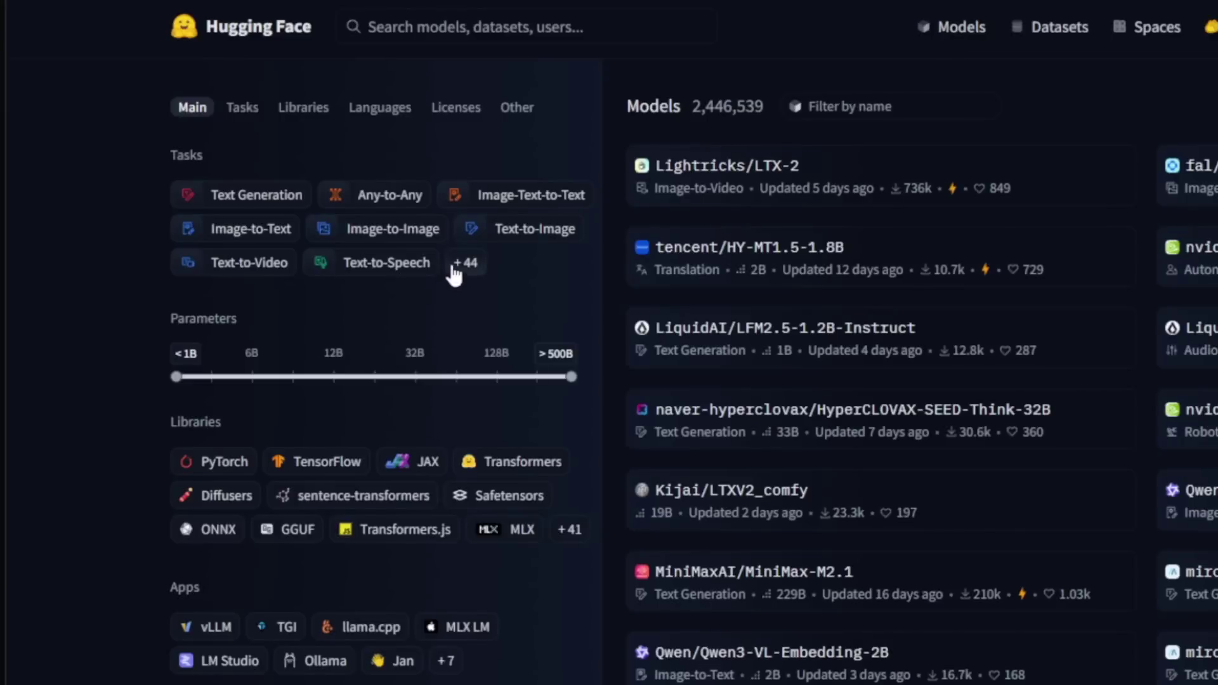
{"action": "left_click", "coordinate": [463, 264]}
{"action": "left_click", "coordinate": [413, 266]}
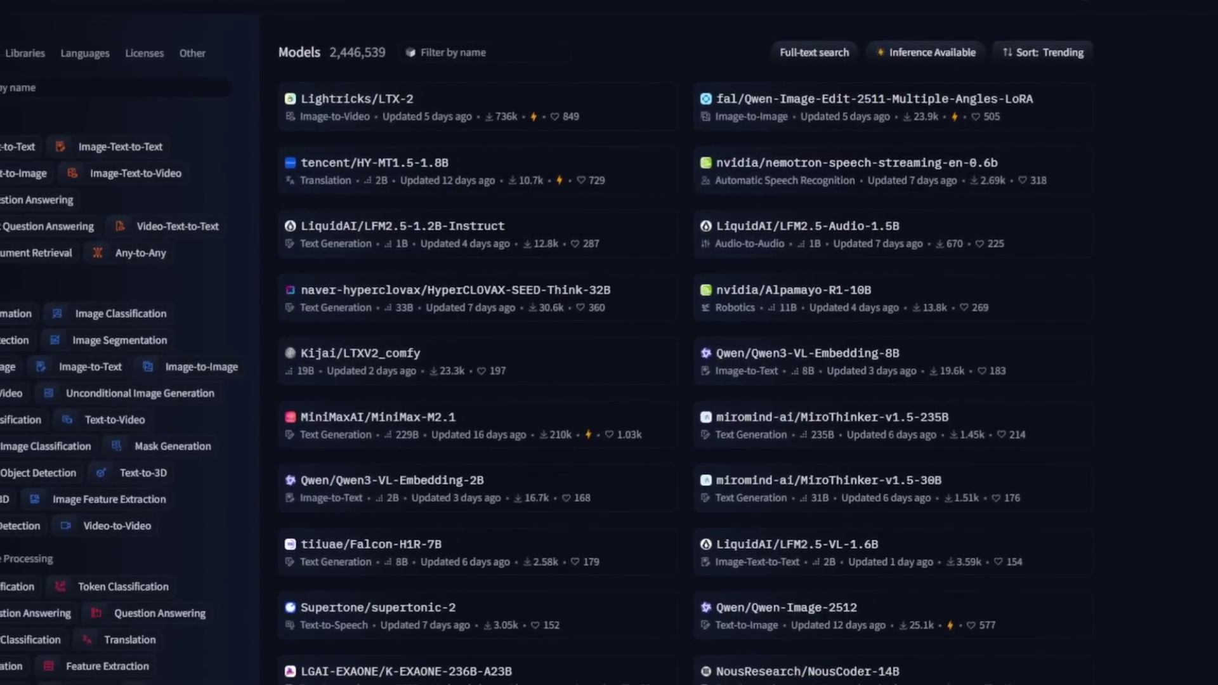
{"action": "scroll", "coordinate": [1042, 681], "scroll_direction": "down", "scroll_amount": 2}
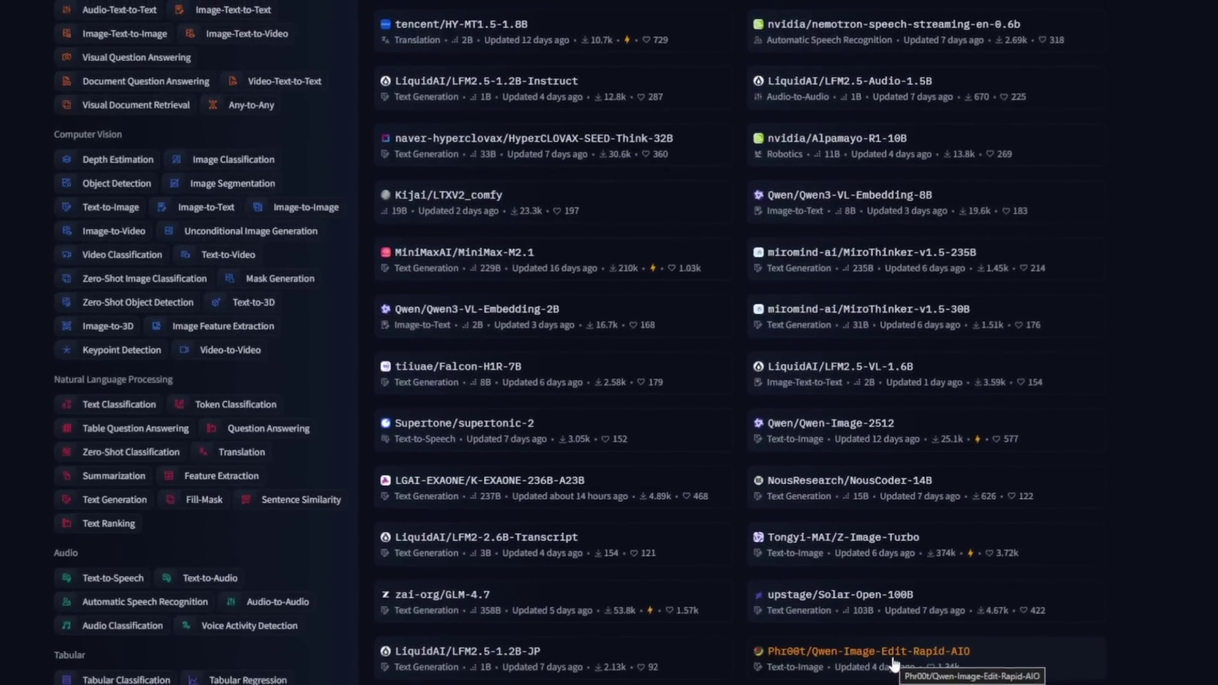
{"action": "scroll", "coordinate": [777, 546], "scroll_direction": "up", "scroll_amount": 3}
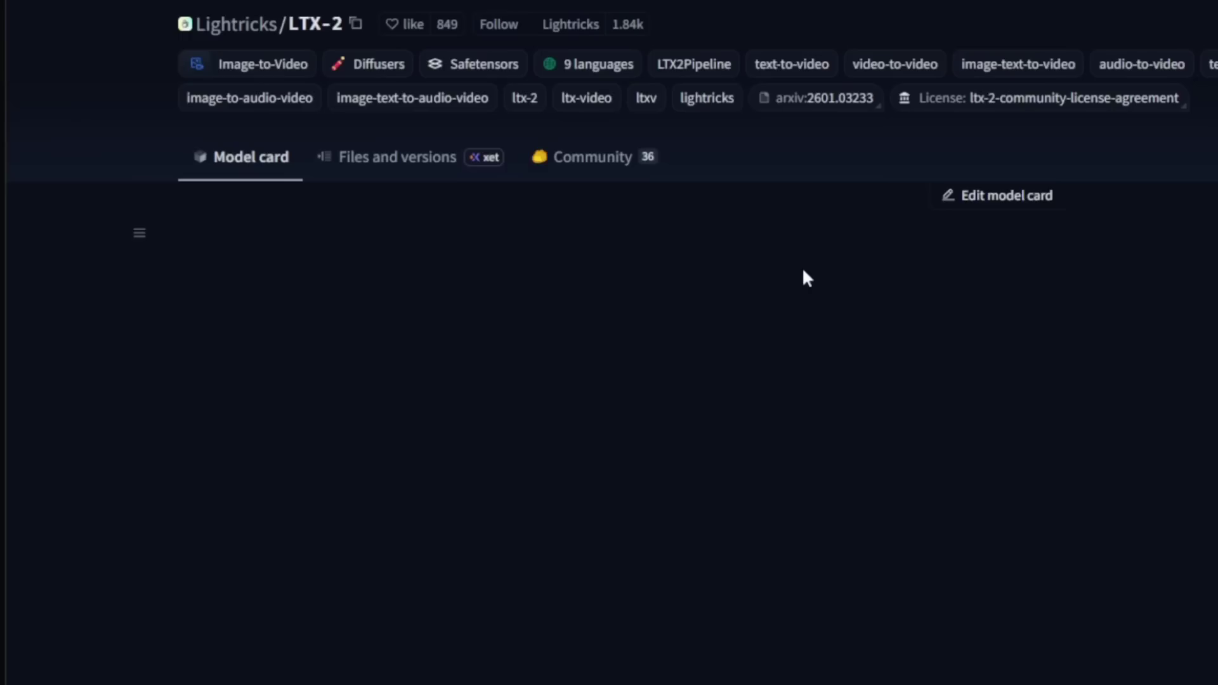
- Select the LTX-2 Model Checkpoints table, then follow the ComfyUI 'documentation site' link
{"action": "scroll", "coordinate": [932, 439], "scroll_direction": "down", "scroll_amount": 3}
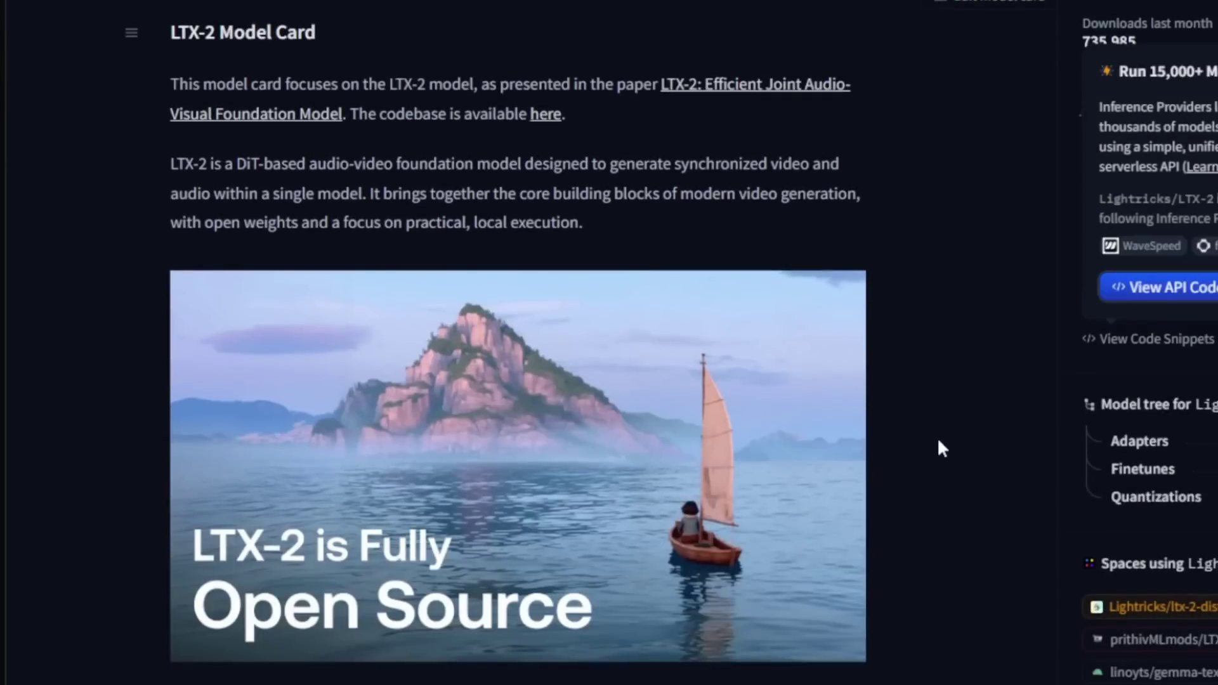
{"action": "scroll", "coordinate": [389, 640], "scroll_direction": "down", "scroll_amount": 5}
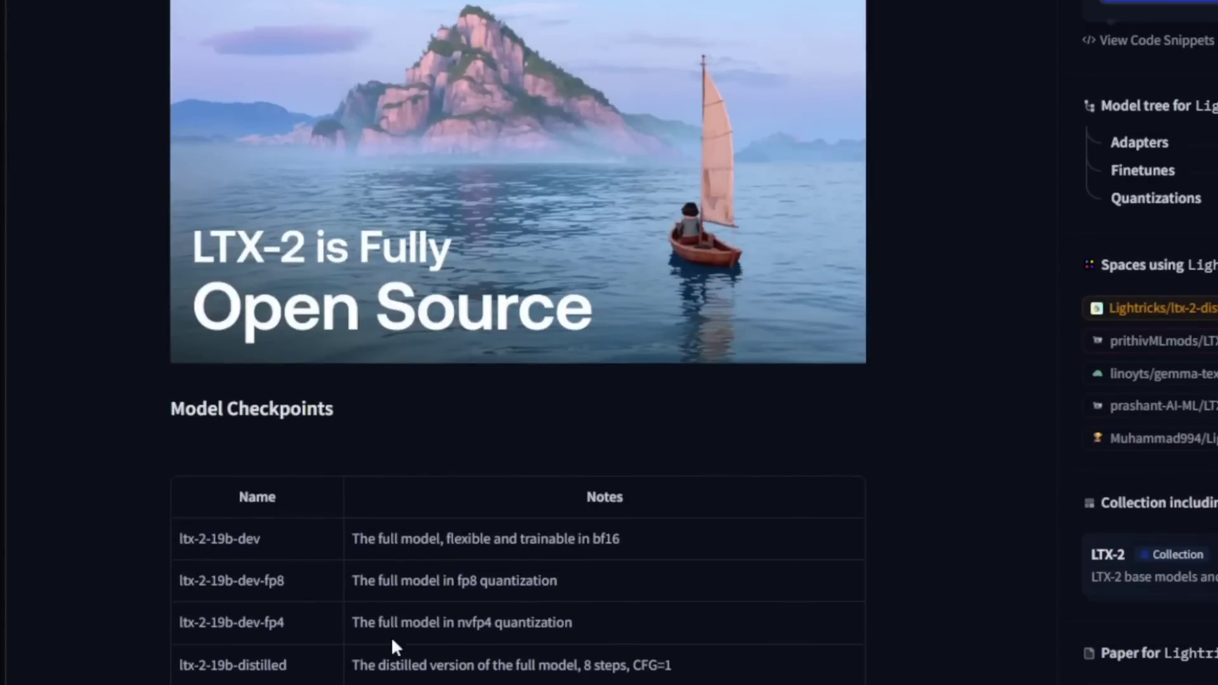
{"action": "scroll", "coordinate": [391, 636], "scroll_direction": "down", "scroll_amount": 2}
{"action": "scroll", "coordinate": [222, 447], "scroll_direction": "down", "scroll_amount": 2}
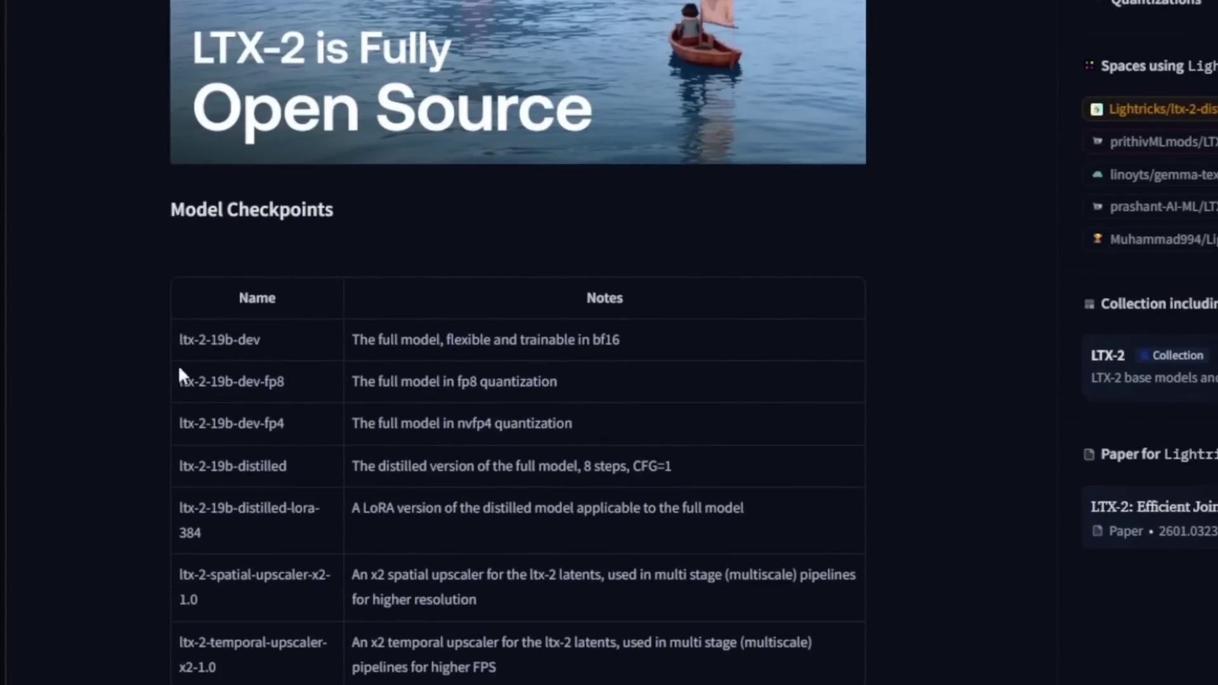
{"action": "left_click_drag", "start_coordinate": [237, 359], "coordinate": [322, 636]}
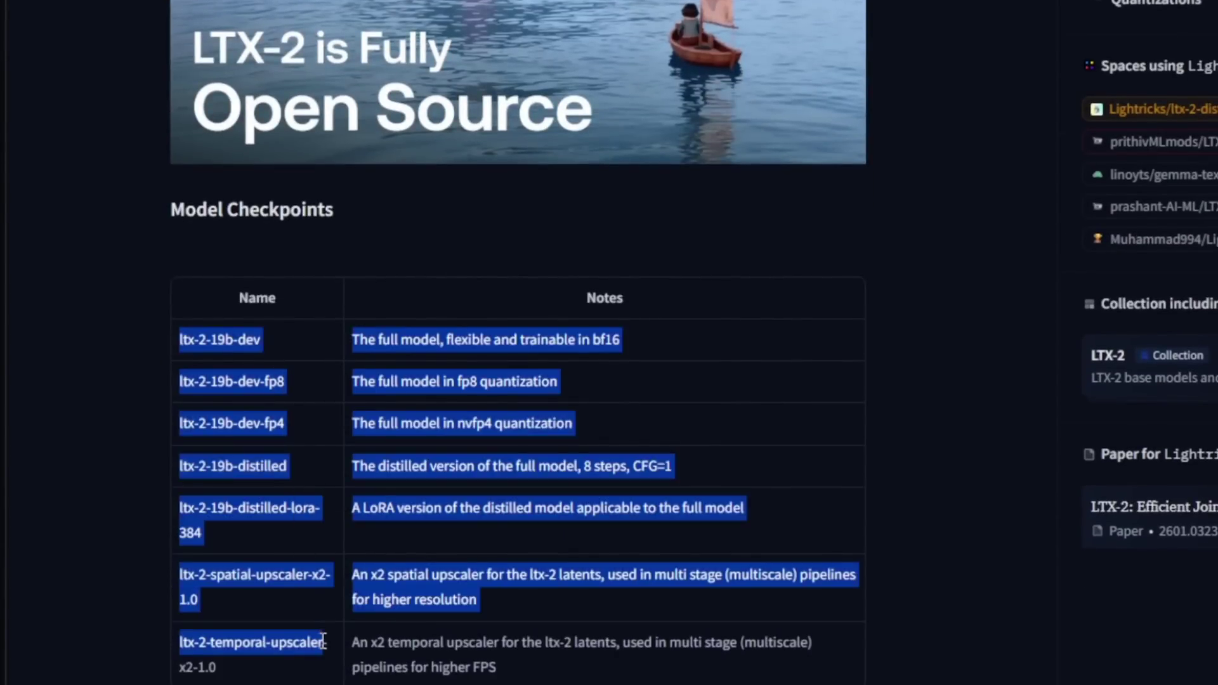
{"action": "scroll", "coordinate": [583, 610], "scroll_direction": "down", "scroll_amount": 20}
{"action": "scroll", "coordinate": [634, 590], "scroll_direction": "up", "scroll_amount": 3}
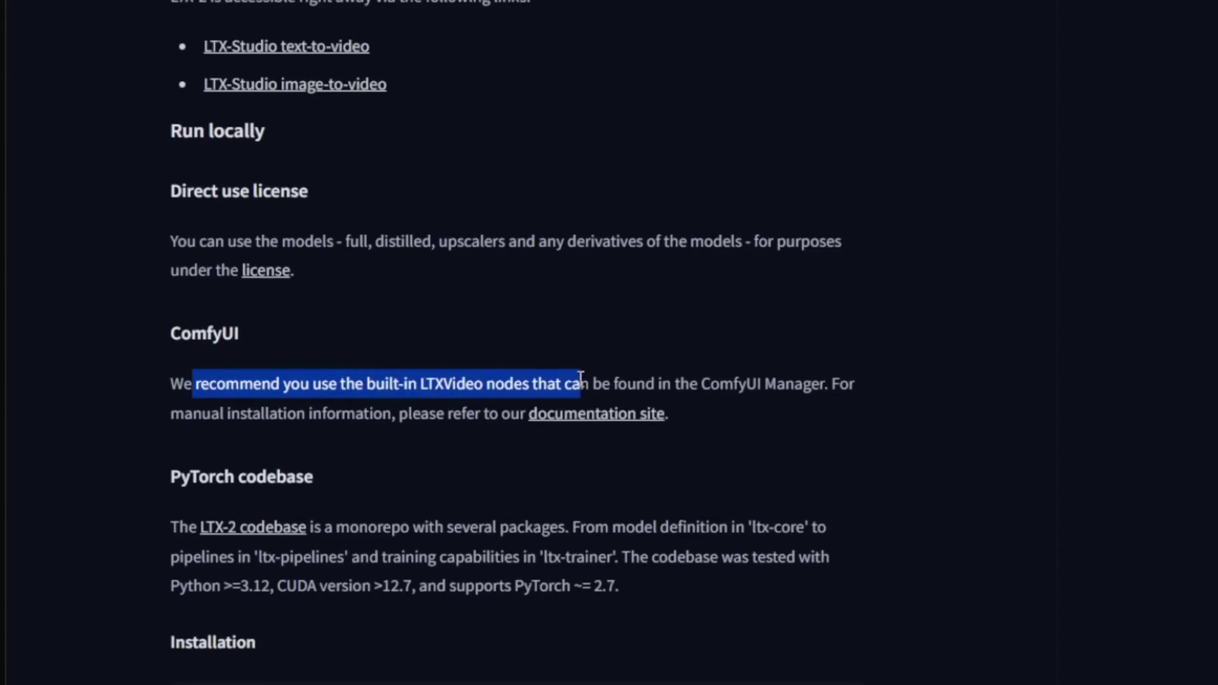
{"action": "left_click", "coordinate": [594, 416]}
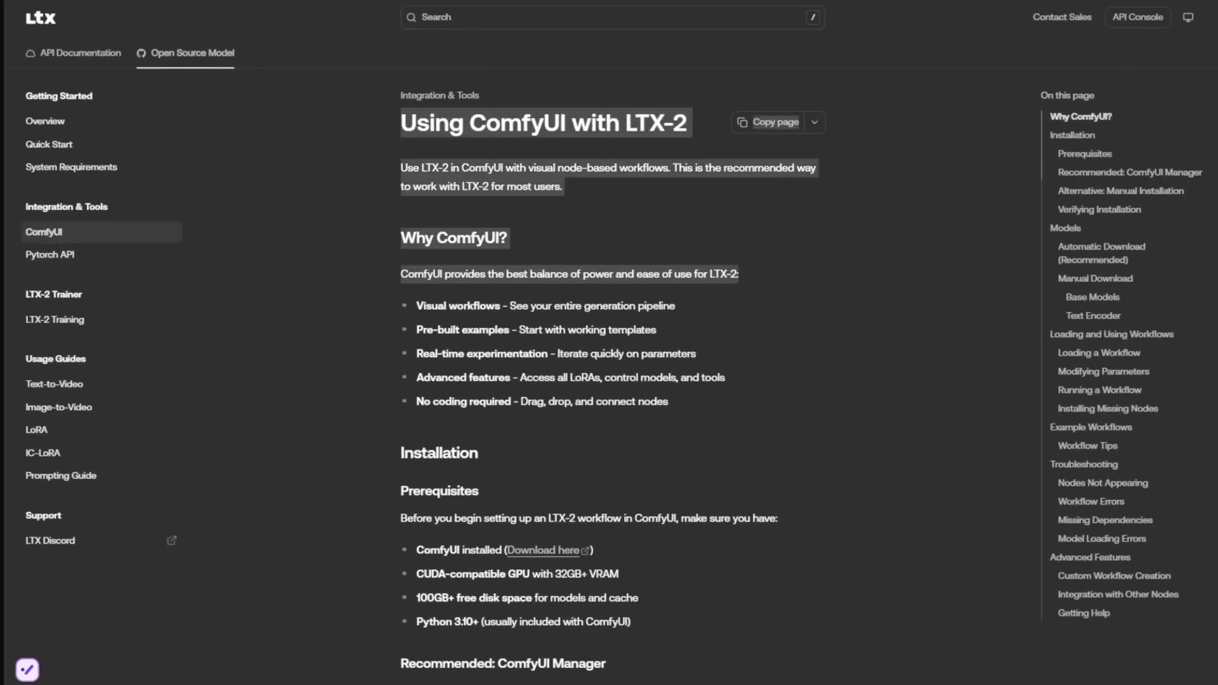
- Scroll the 'Using ComfyUI with LTX-2' docs page down to its Prerequisites
{"action": "scroll", "coordinate": [629, 595], "scroll_direction": "down", "scroll_amount": 2}
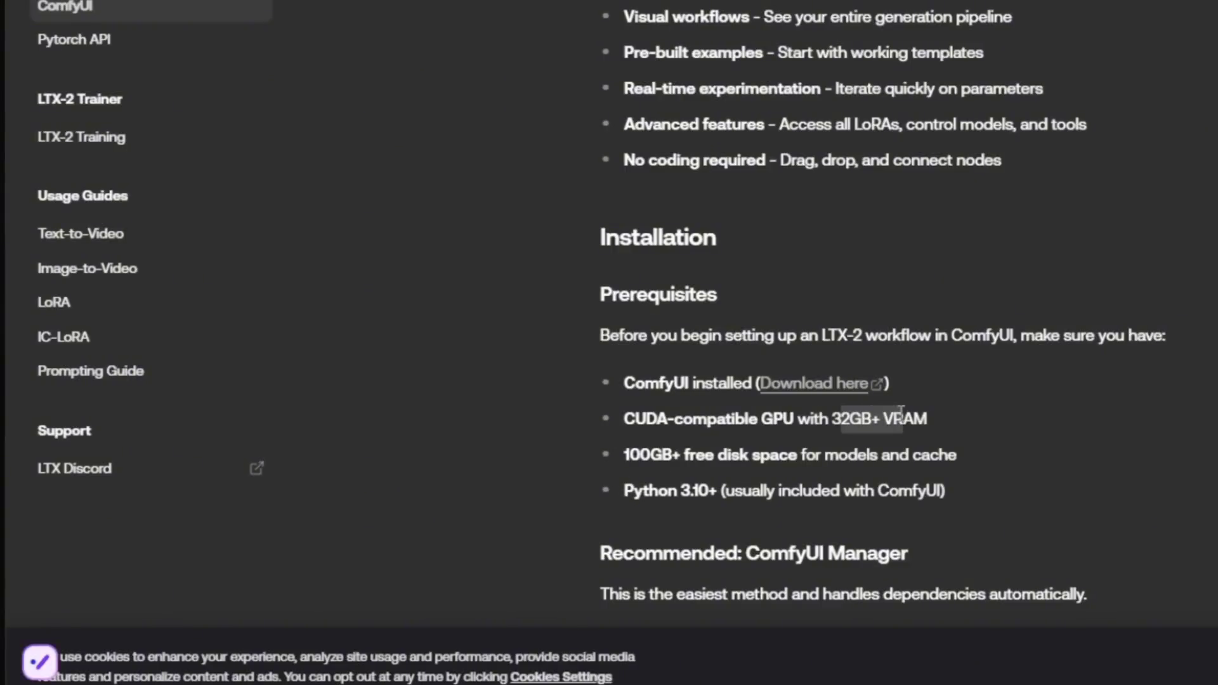
{"action": "scroll", "coordinate": [921, 408], "scroll_direction": "down", "scroll_amount": 5}
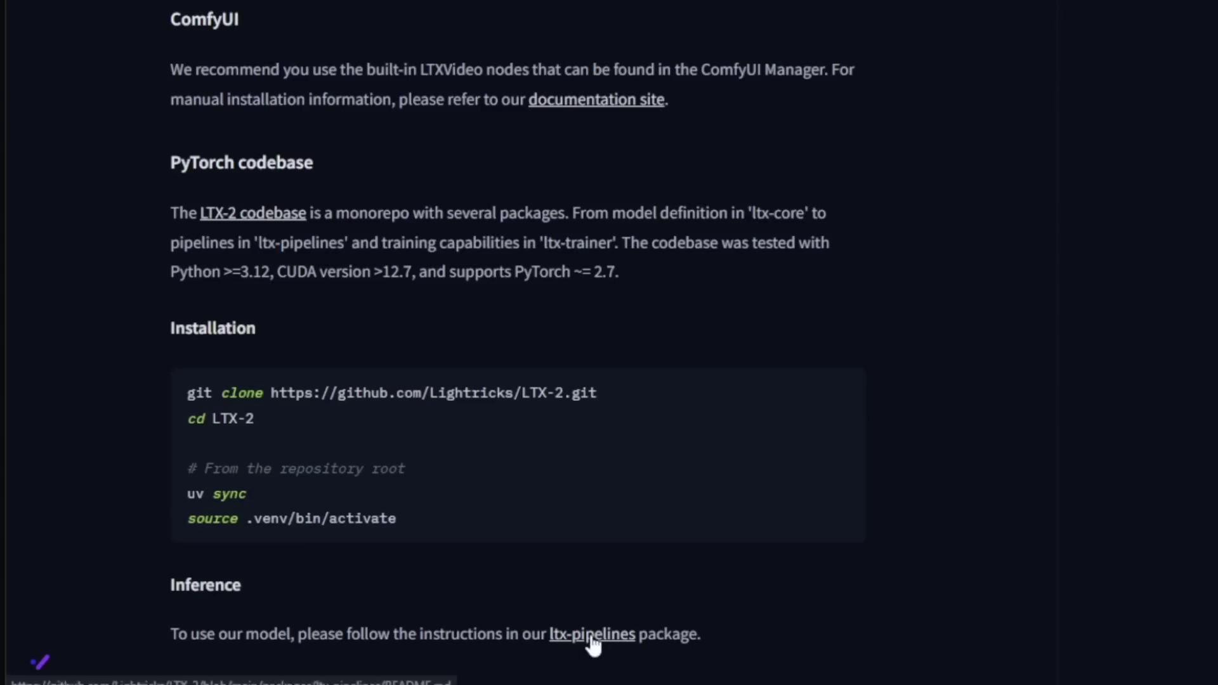
- Open the ltx-pipelines README on GitHub and select its introduction and key features
{"action": "left_click", "coordinate": [566, 646]}
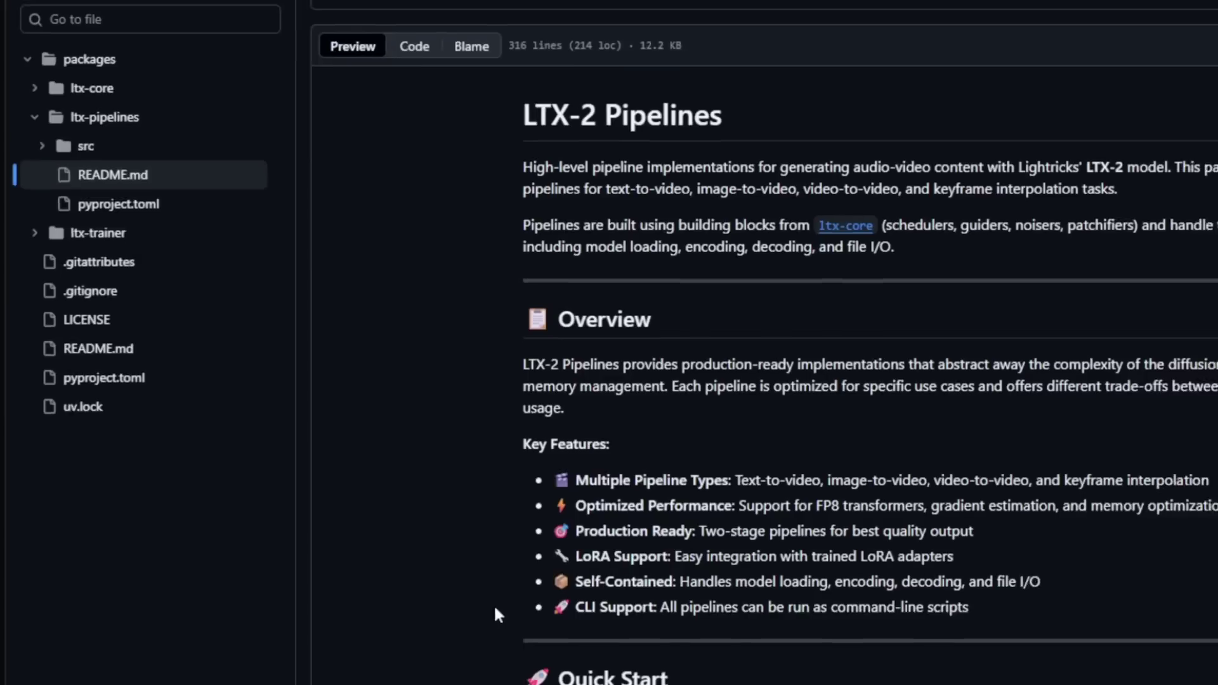
{"action": "left_click_drag", "start_coordinate": [410, 215], "coordinate": [908, 599]}
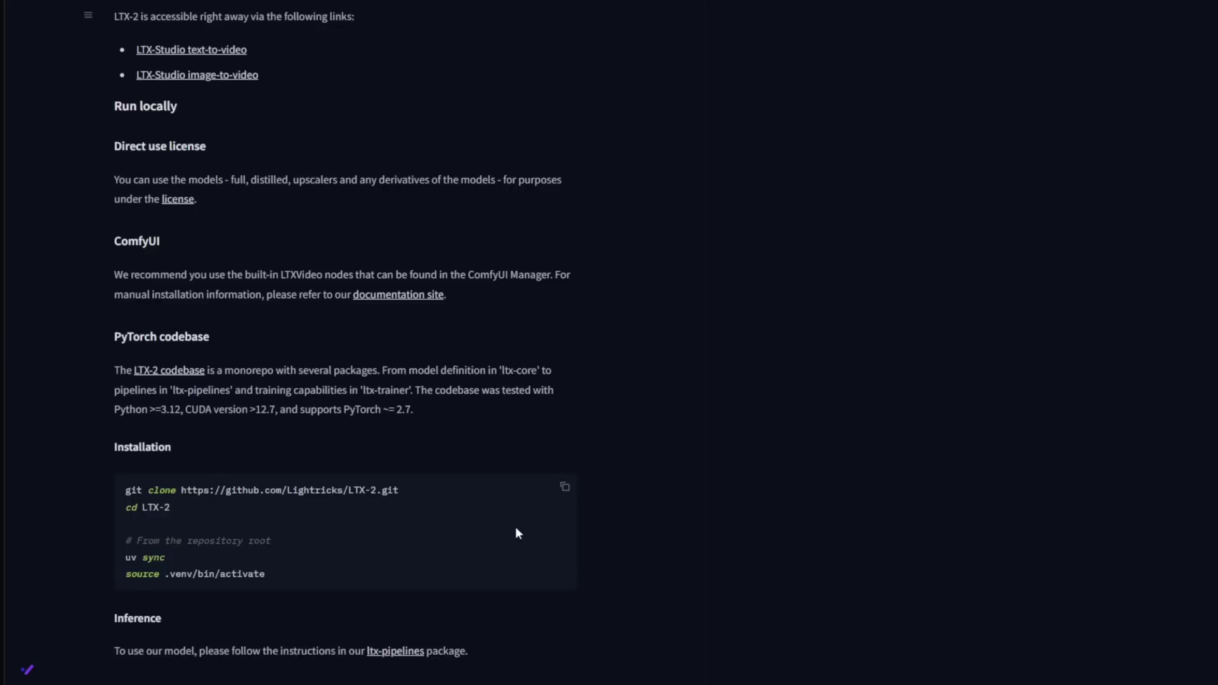
{"action": "scroll", "coordinate": [518, 532], "scroll_direction": "up", "scroll_amount": 5}
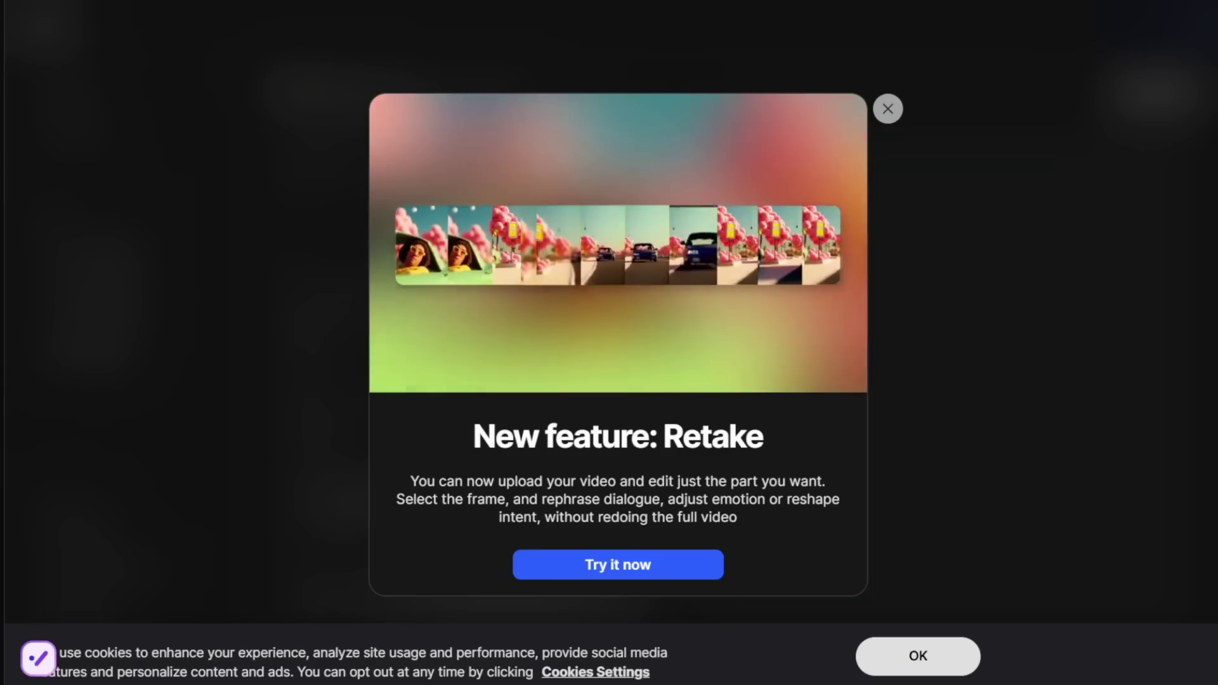
- Dismiss the Retake announcement and begin a selfie prompt in the API Playground
{"action": "left_click", "coordinate": [887, 108]}
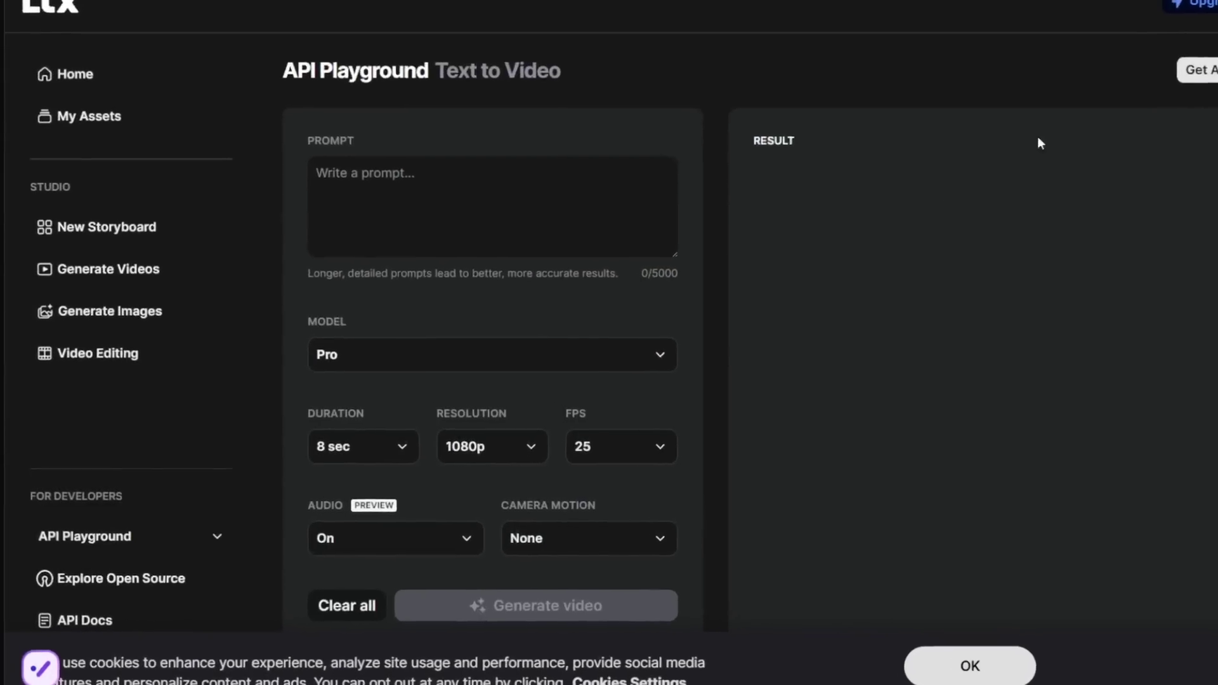
{"action": "scroll", "coordinate": [846, 336], "scroll_direction": "down", "scroll_amount": 3}
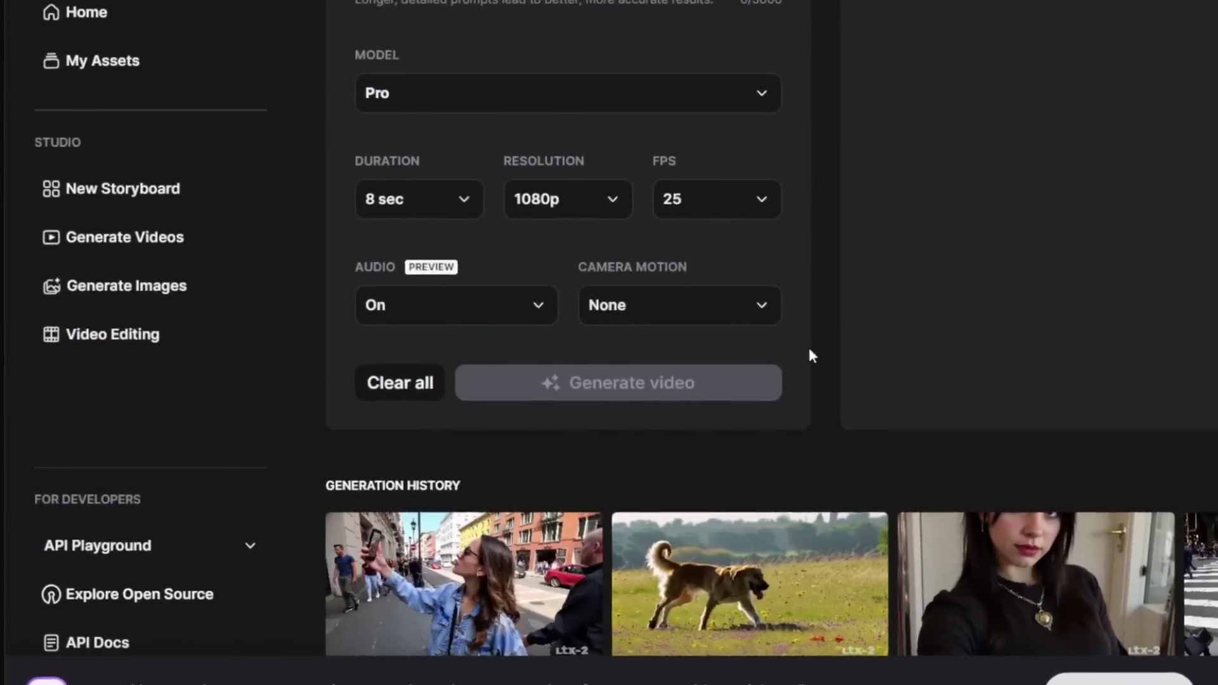
{"action": "scroll", "coordinate": [707, 364], "scroll_direction": "up", "scroll_amount": 3}
{"action": "left_click", "coordinate": [511, 61]}
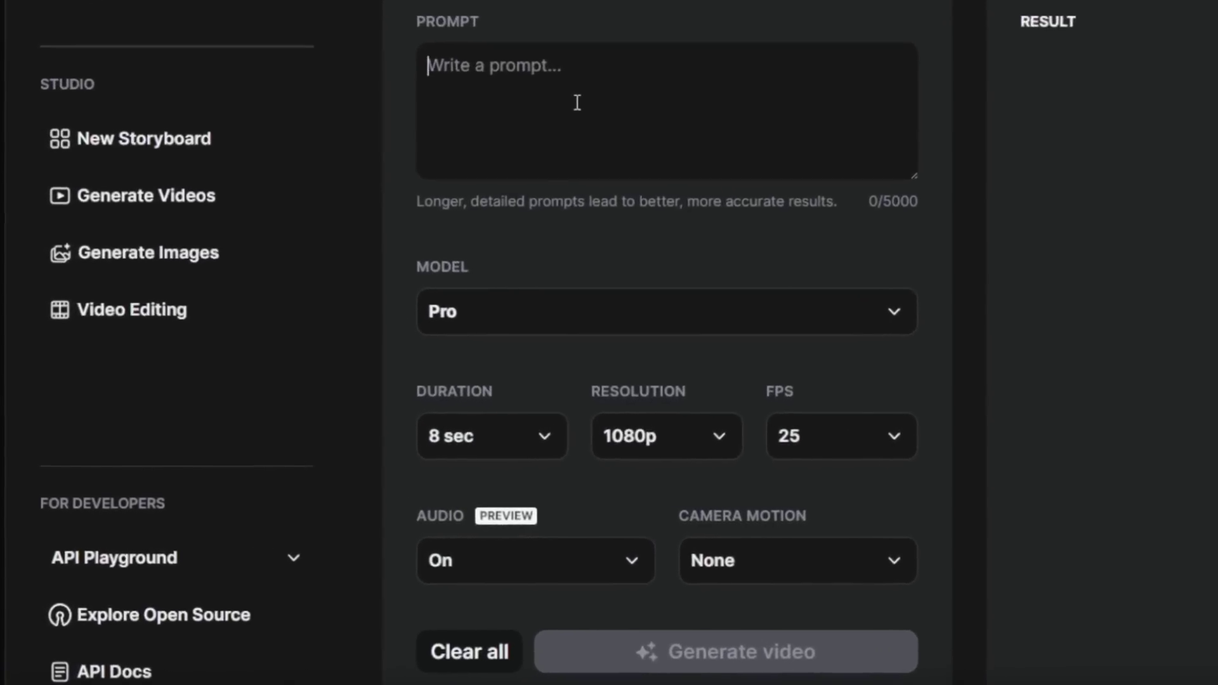
{"action": "type", "text": "A woman taking a slefie"}
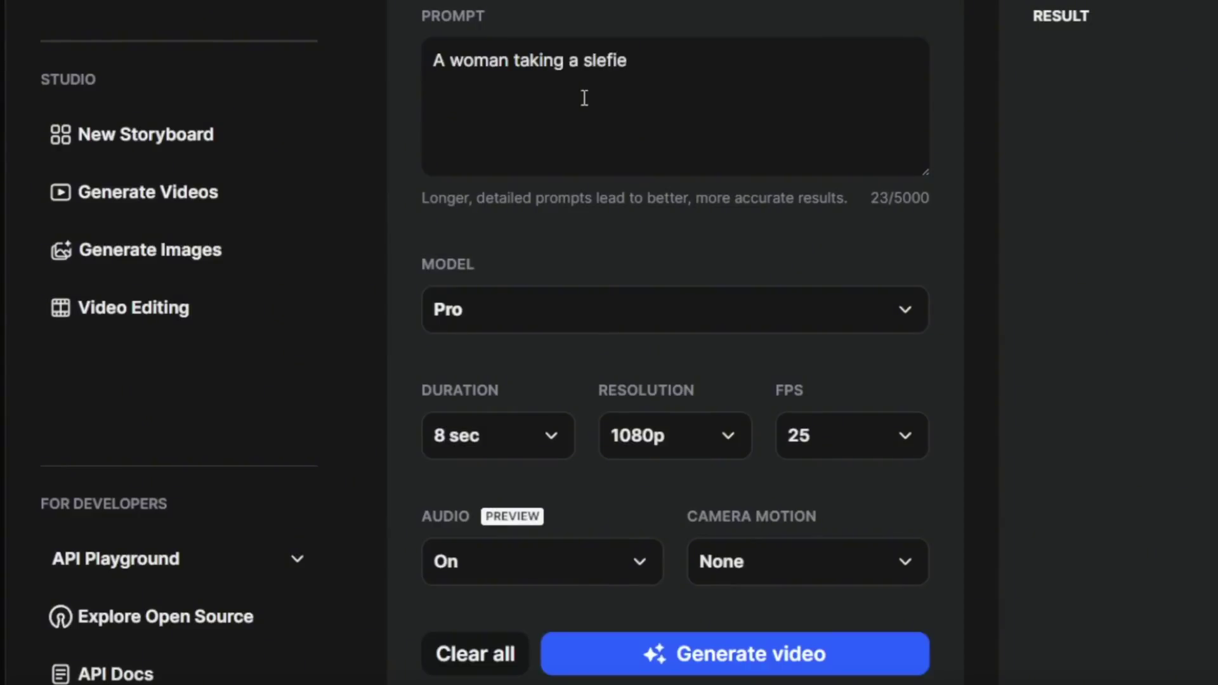
{"action": "scroll", "coordinate": [777, 473], "scroll_direction": "down", "scroll_amount": 2}
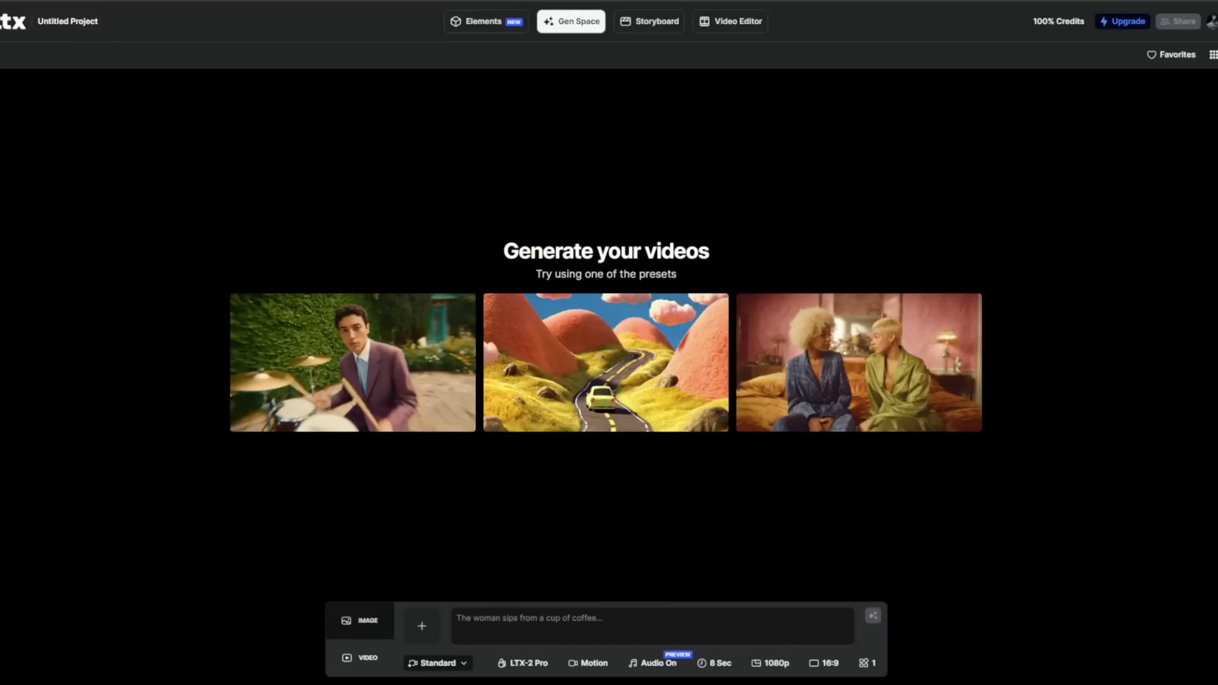
- Generate a 'woman taking a selfie' video with the LTX-2 Pro model
{"action": "left_click", "coordinate": [534, 622]}
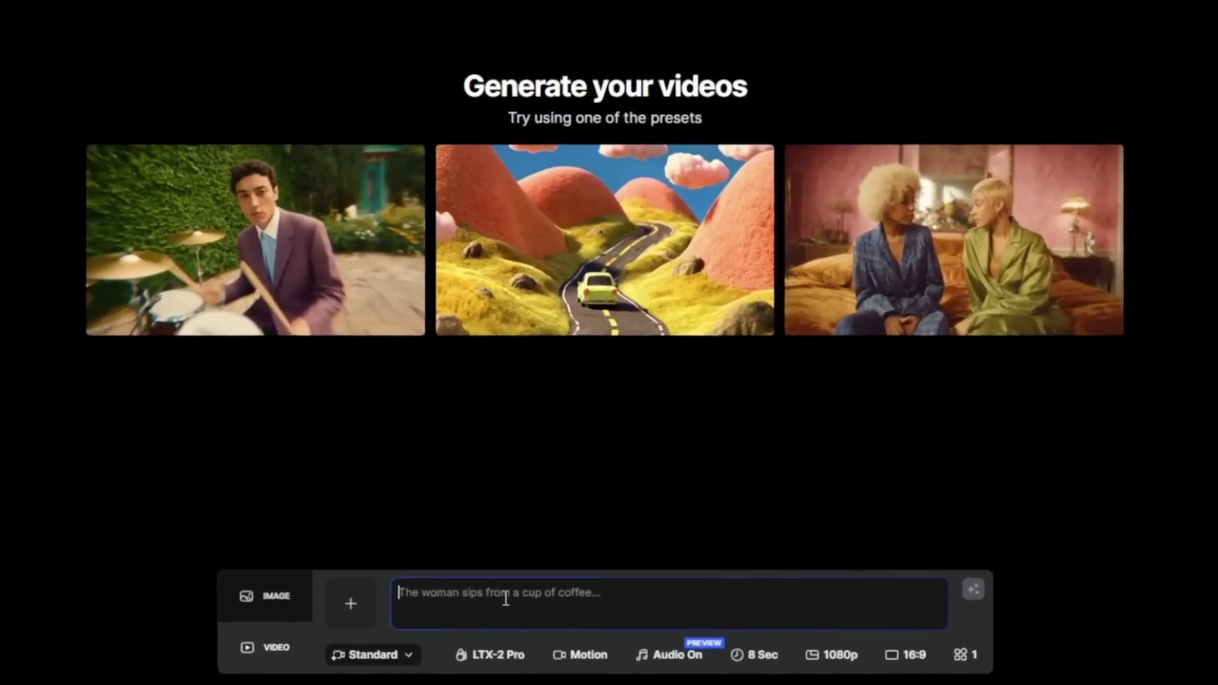
{"action": "type", "text": "wp"}
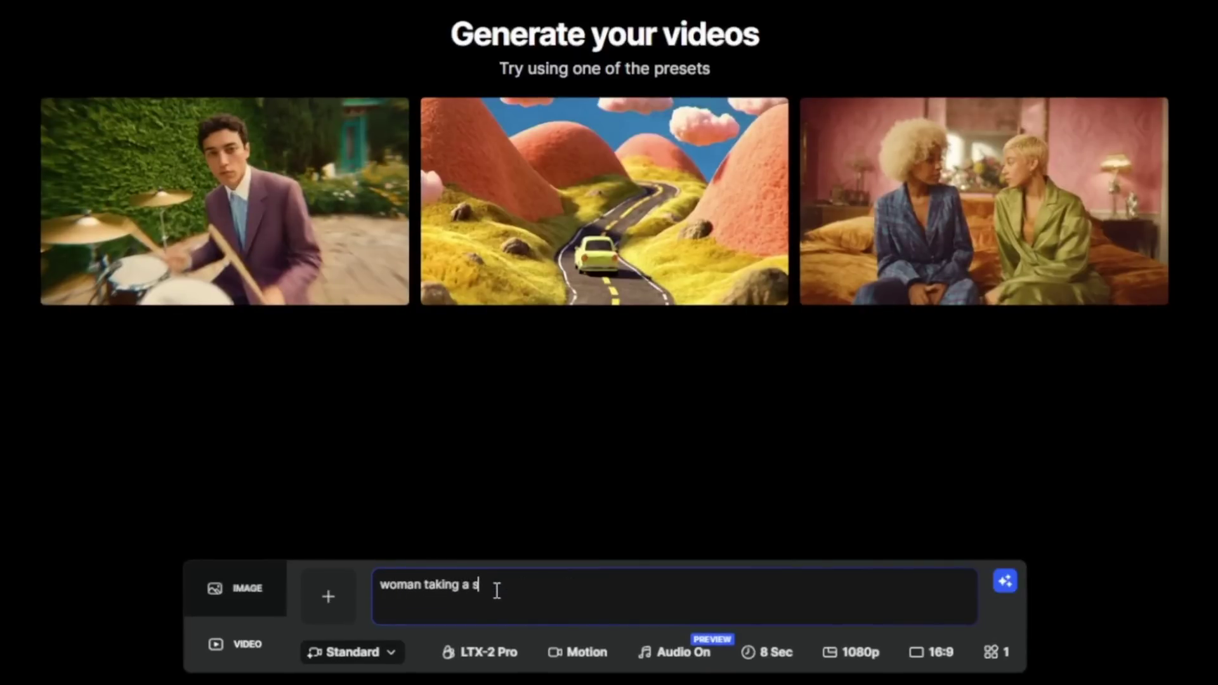
{"action": "left_click", "coordinate": [487, 653]}
{"action": "left_click", "coordinate": [525, 327]}
{"action": "left_click", "coordinate": [1006, 582]}
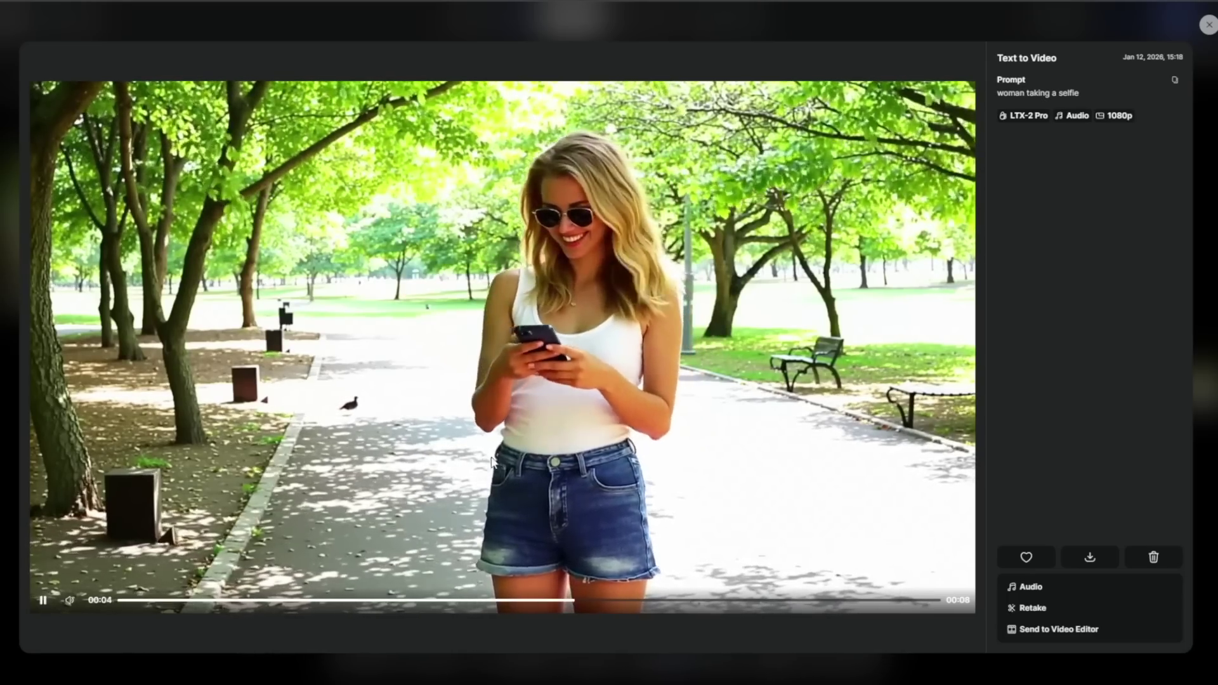
- Attach a reference image and edit the prompt so she laughs and says 'subscribe to brain project'
{"action": "left_click", "coordinate": [1205, 26]}
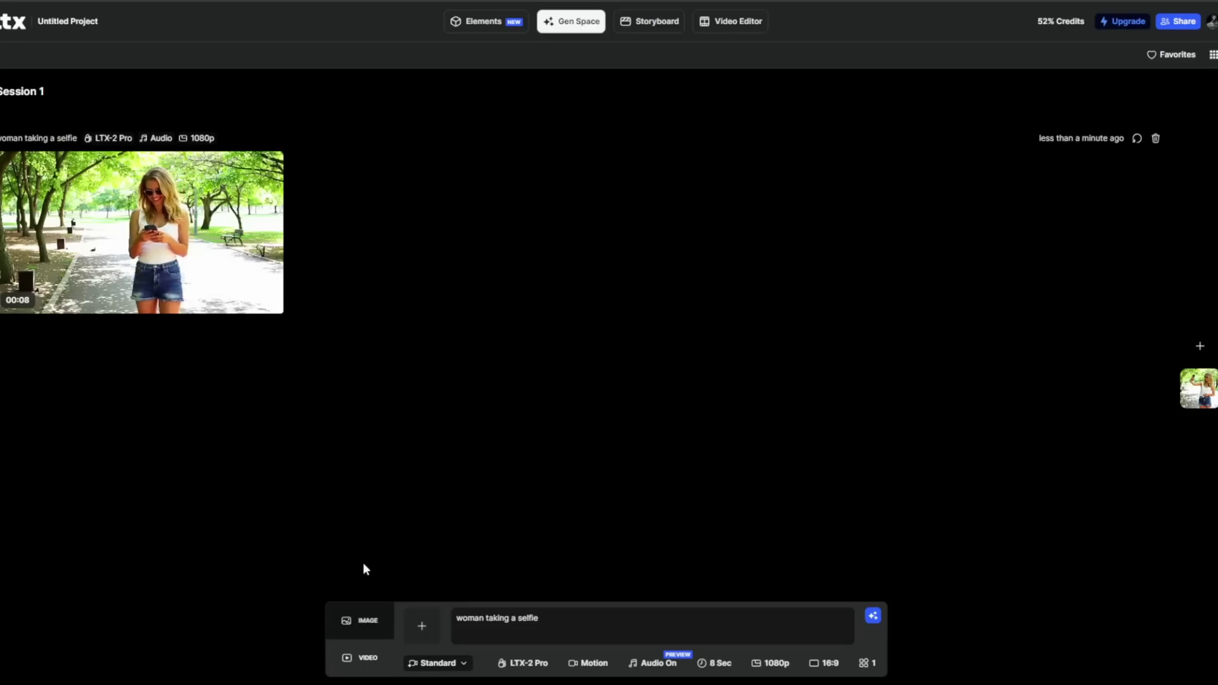
{"action": "left_click", "coordinate": [422, 627]}
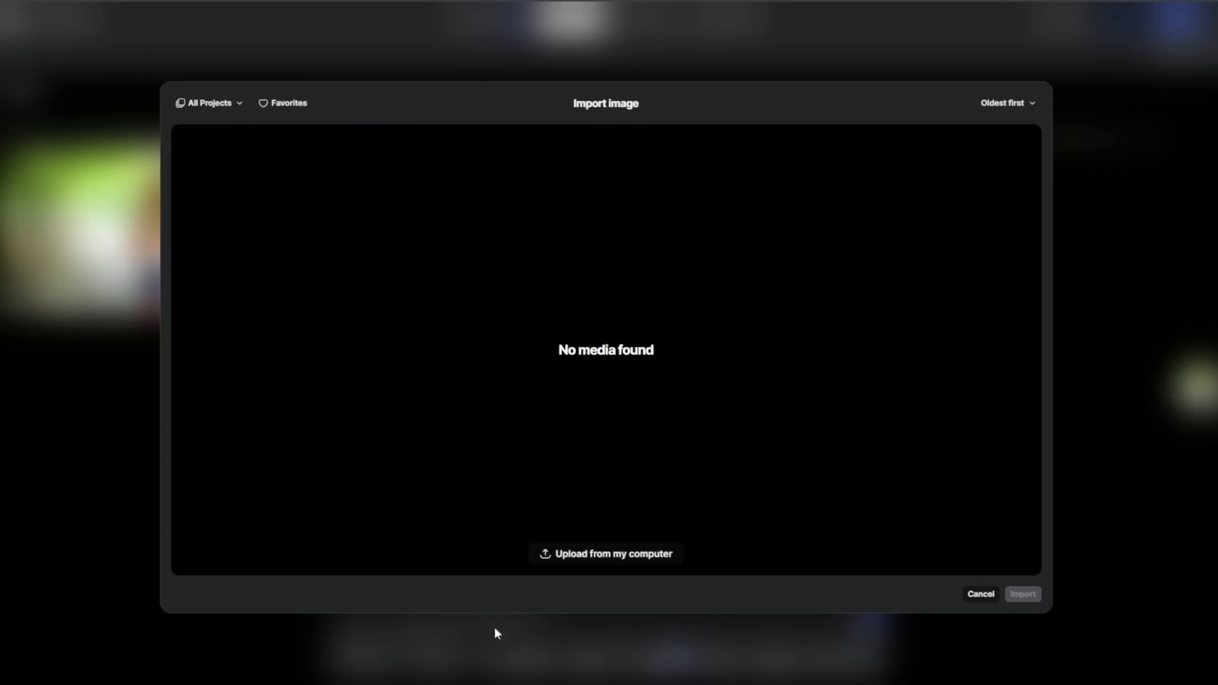
{"action": "left_click", "coordinate": [1054, 578]}
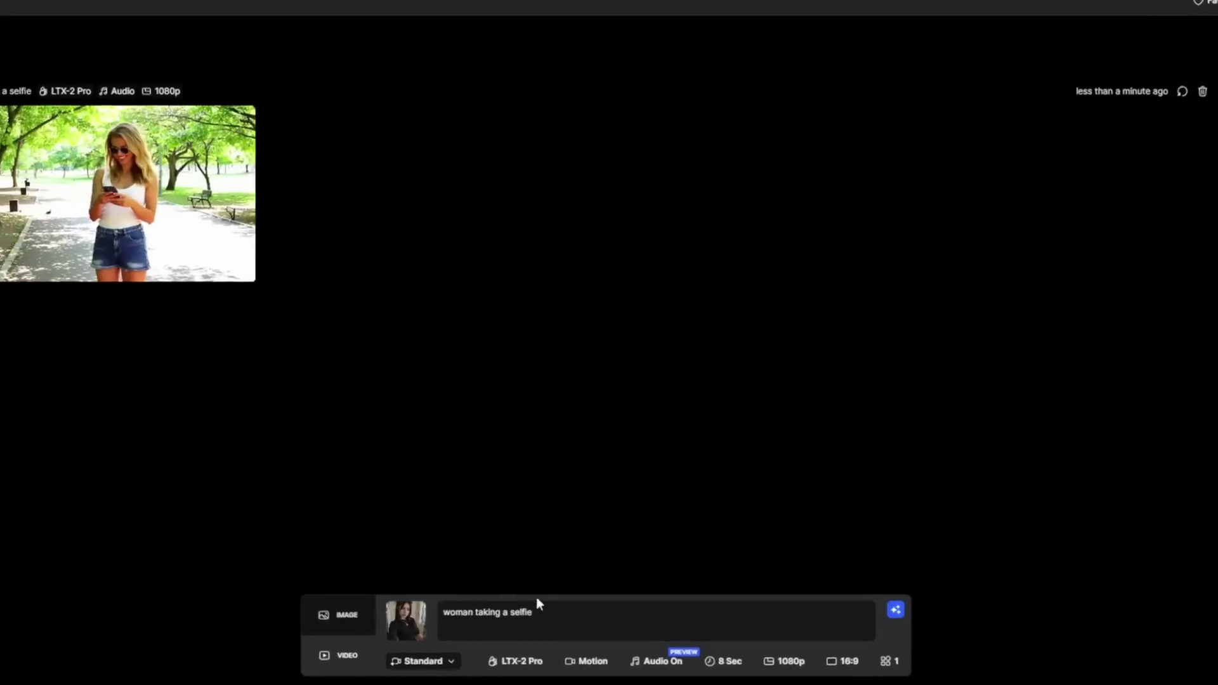
{"action": "left_click_drag", "start_coordinate": [533, 614], "coordinate": [470, 614]}
{"action": "type", "text": "ta"}
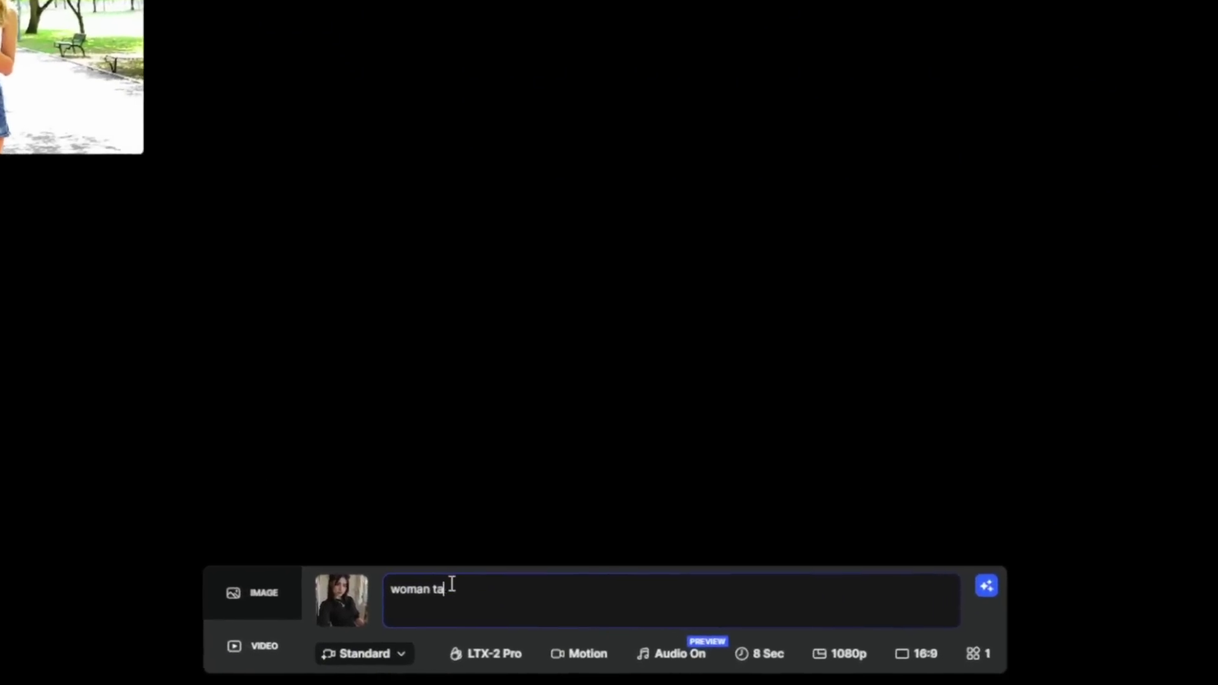
{"action": "key", "text": "BackSpace"}
{"action": "key", "text": "BackSpace"}
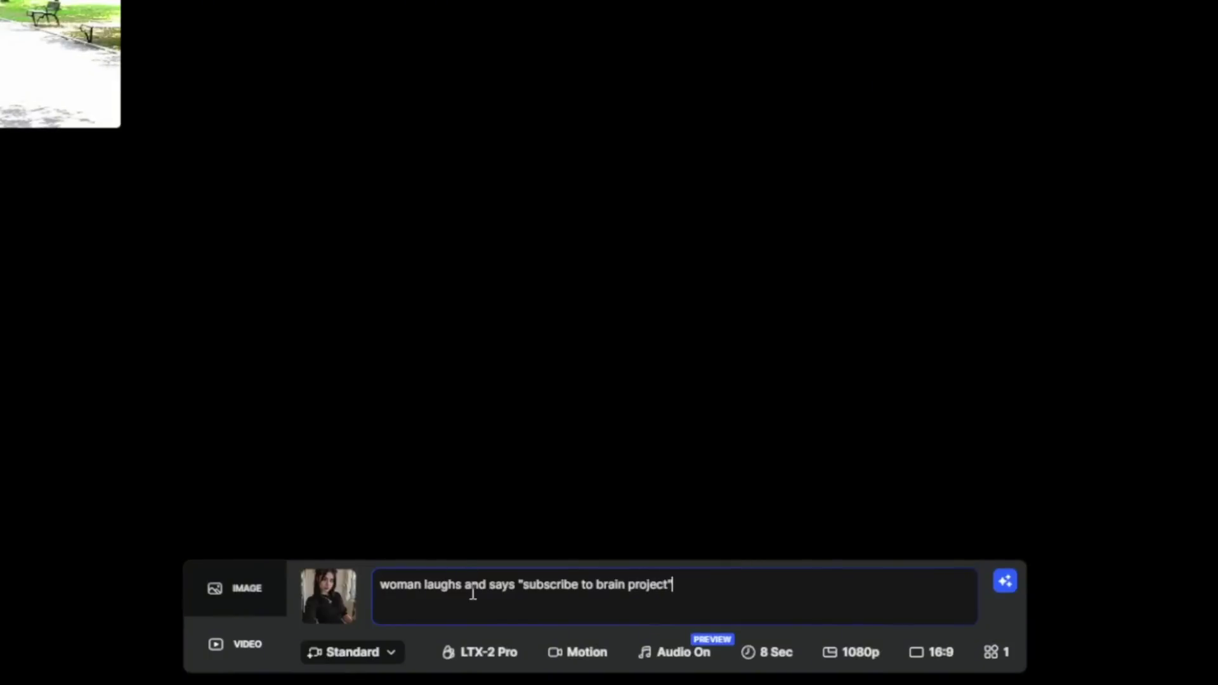
- Keep Standard mode and 8-second duration, then generate the video
{"action": "left_click", "coordinate": [383, 652]}
{"action": "left_click", "coordinate": [370, 577]}
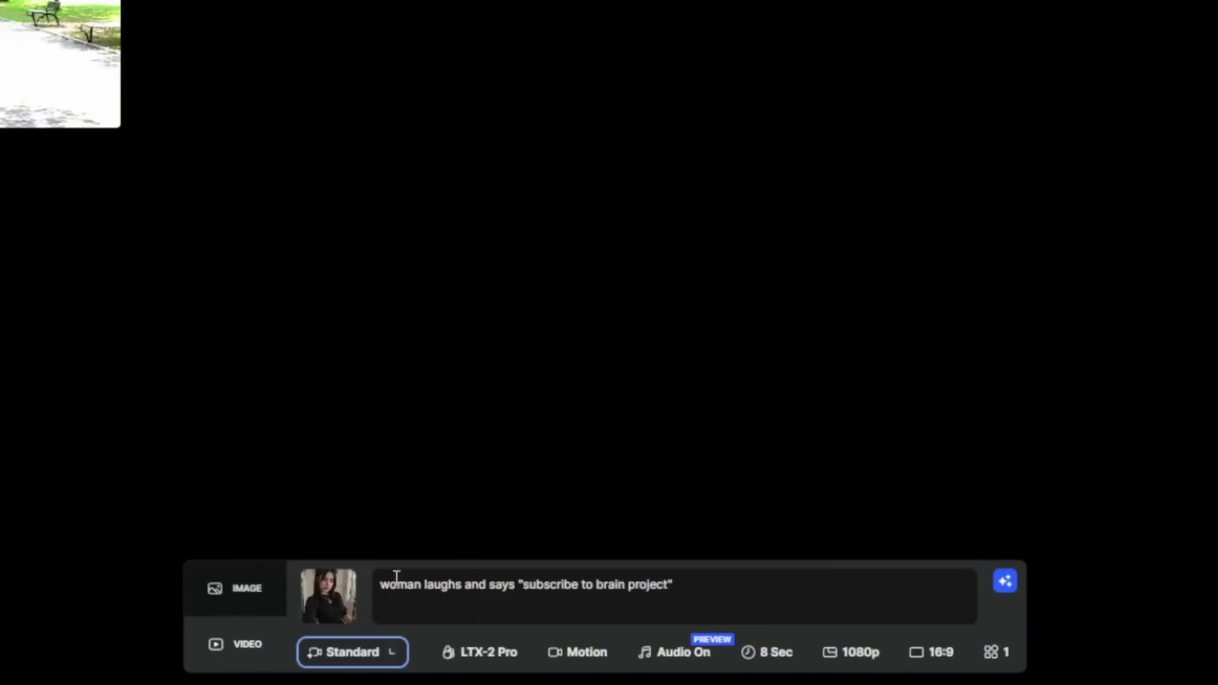
{"action": "left_click", "coordinate": [775, 659]}
{"action": "left_click", "coordinate": [736, 577]}
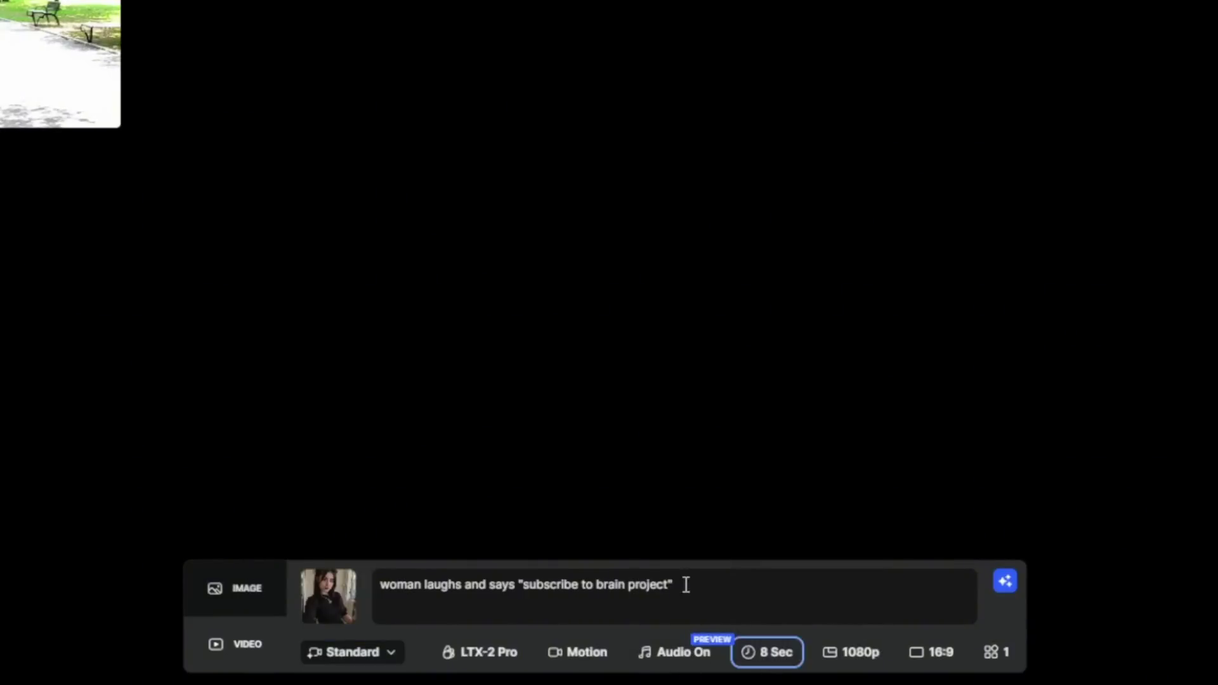
{"action": "left_click", "coordinate": [1005, 581]}
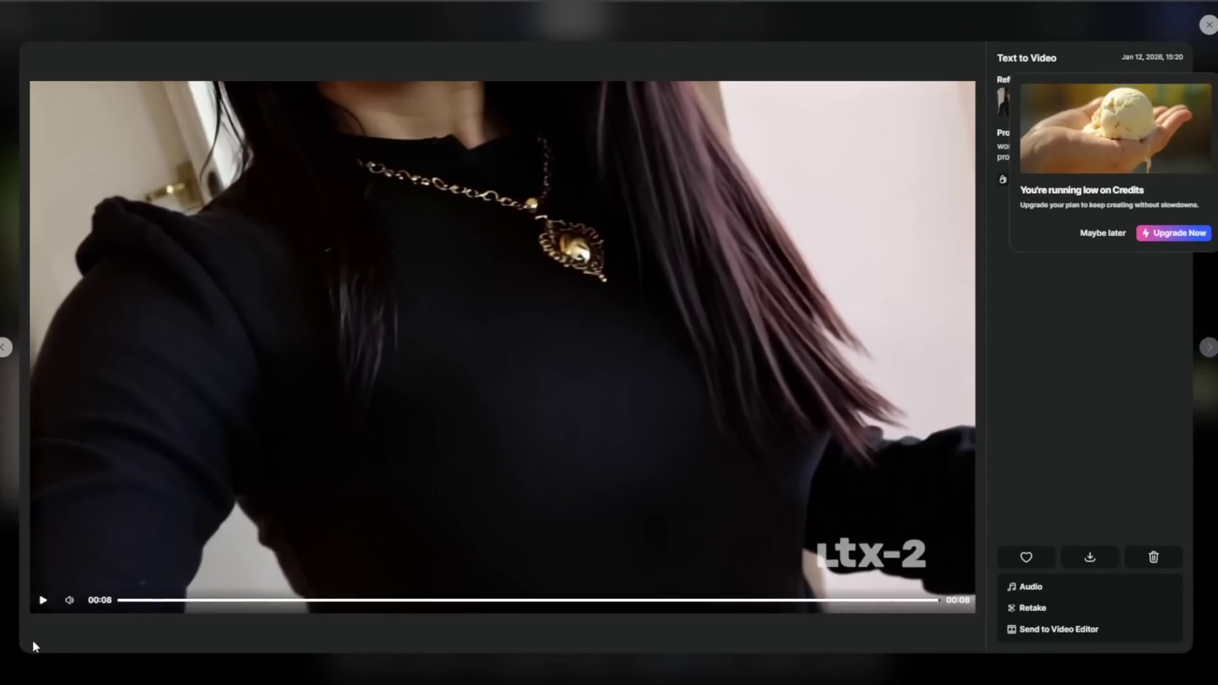
- Replay the laughing selfie video from the start, pause it, and close the viewer
{"action": "left_click", "coordinate": [46, 601]}
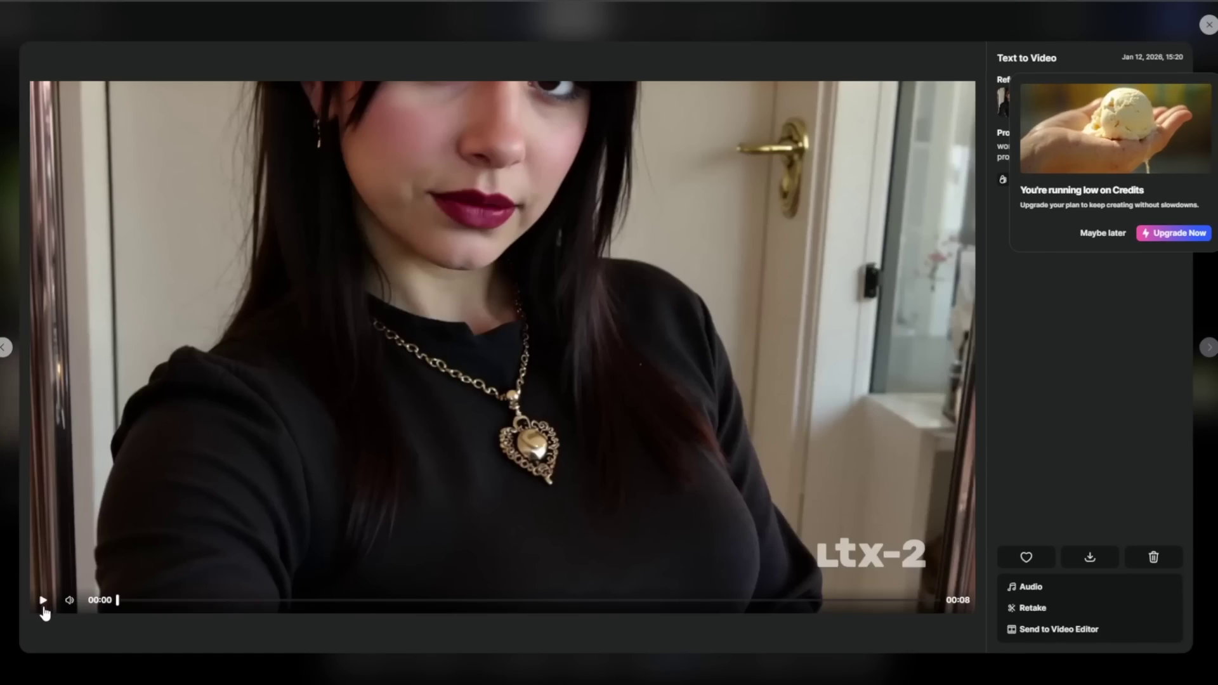
{"action": "left_click", "coordinate": [44, 608]}
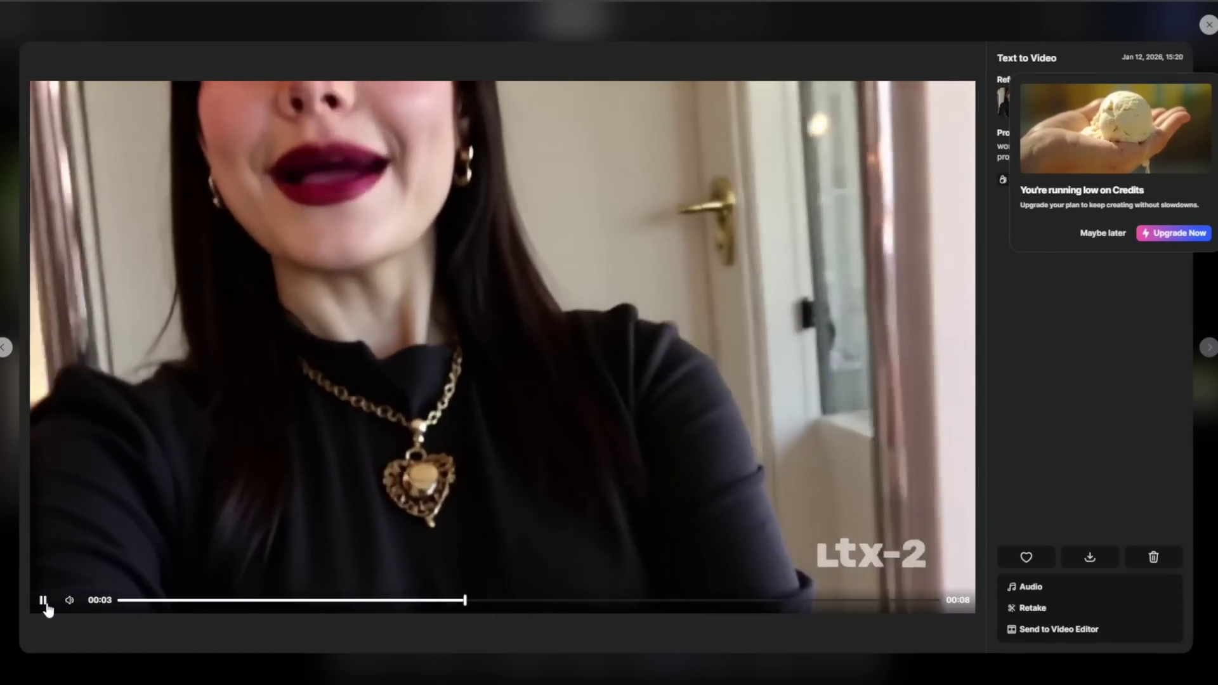
{"action": "left_click", "coordinate": [46, 608]}
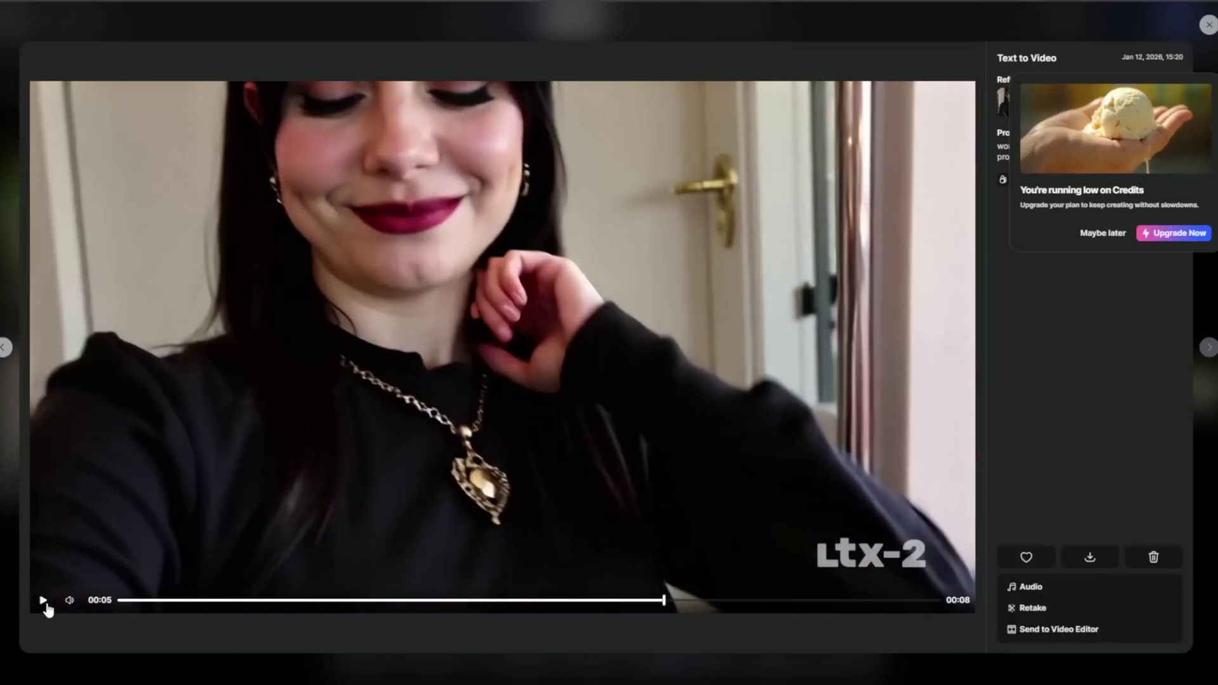
{"action": "left_click", "coordinate": [1207, 27]}
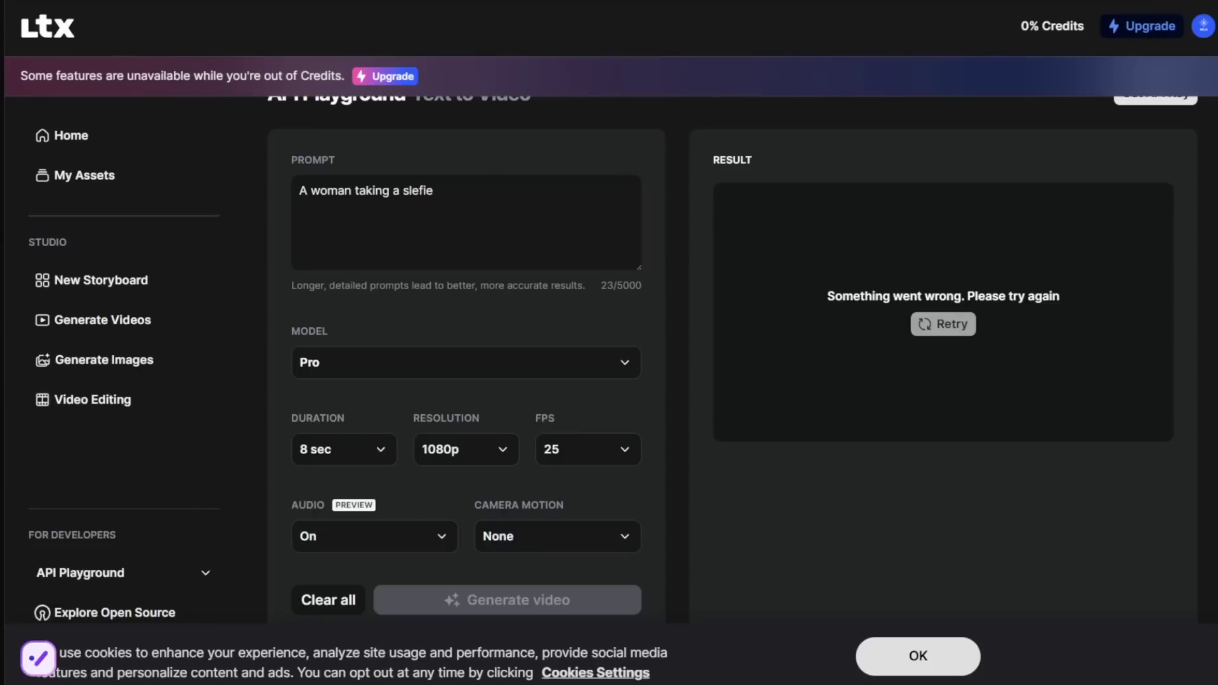
- Go to the Hugging Face site by entering 'hugging' in the address bar
{"action": "key", "text": "ctrl+l"}
{"action": "type", "text": "hugging"}
{"action": "key", "text": "Return"}
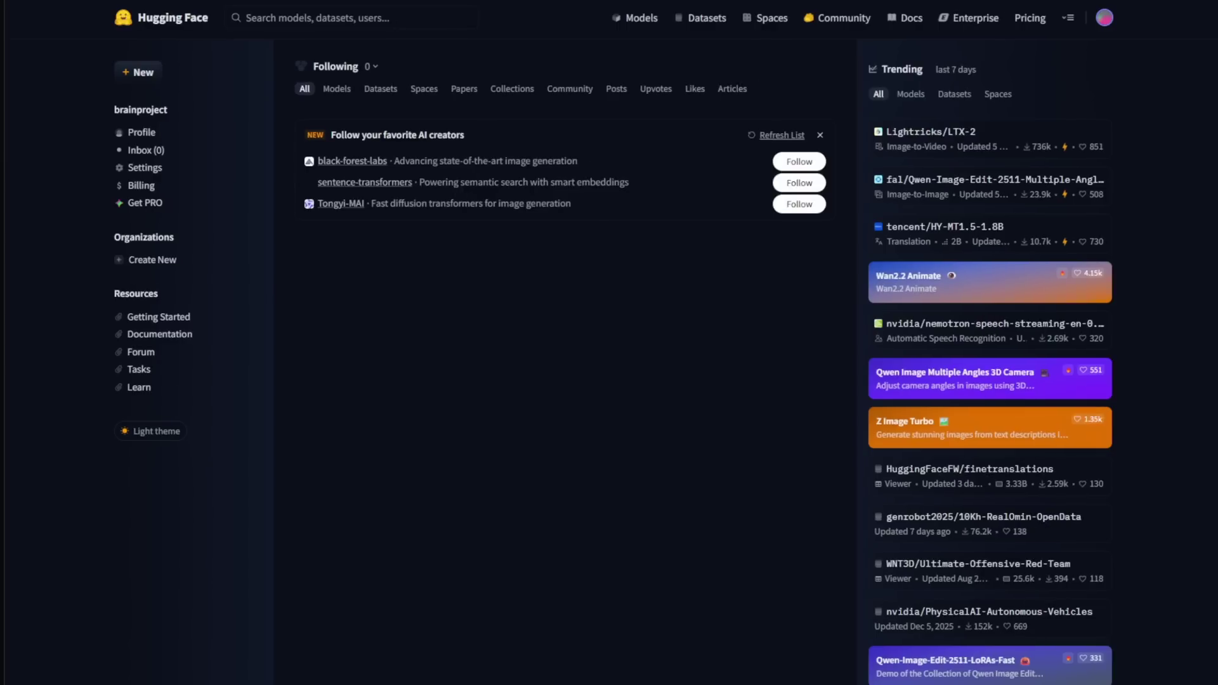
- Open the LTX-2 Video Fast card from Spaces to reach Lightricks/ltx-2-distilled
{"action": "left_click", "coordinate": [762, 21]}
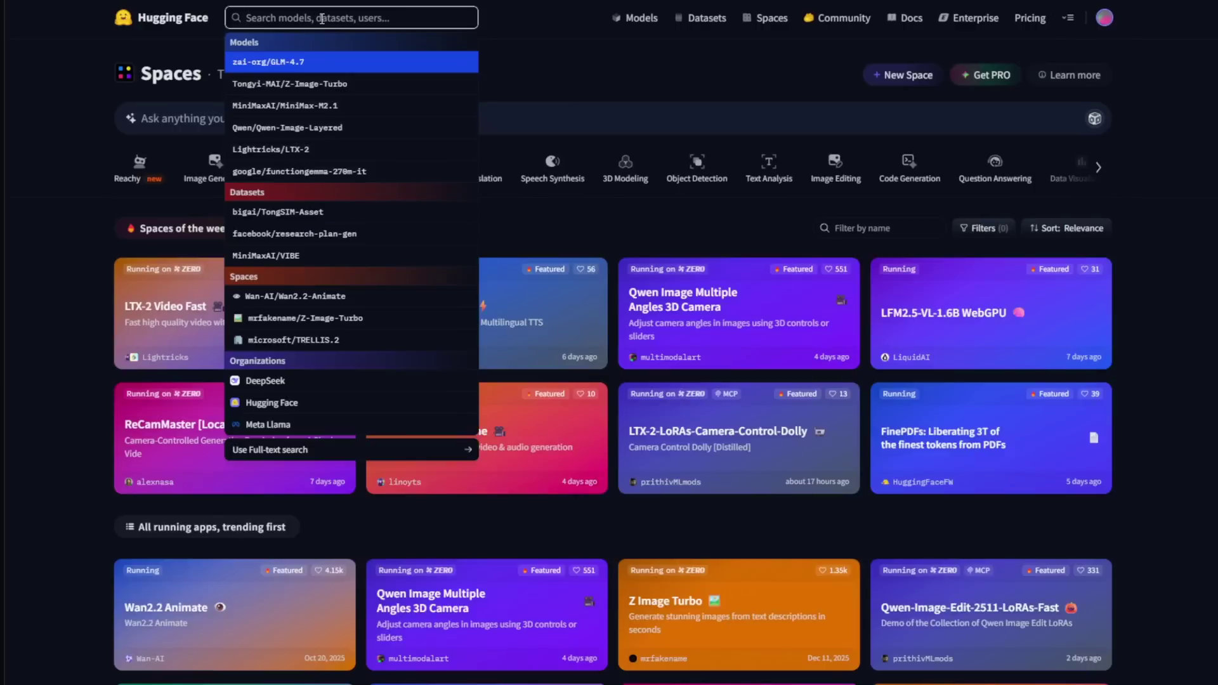
{"action": "left_click", "coordinate": [46, 239]}
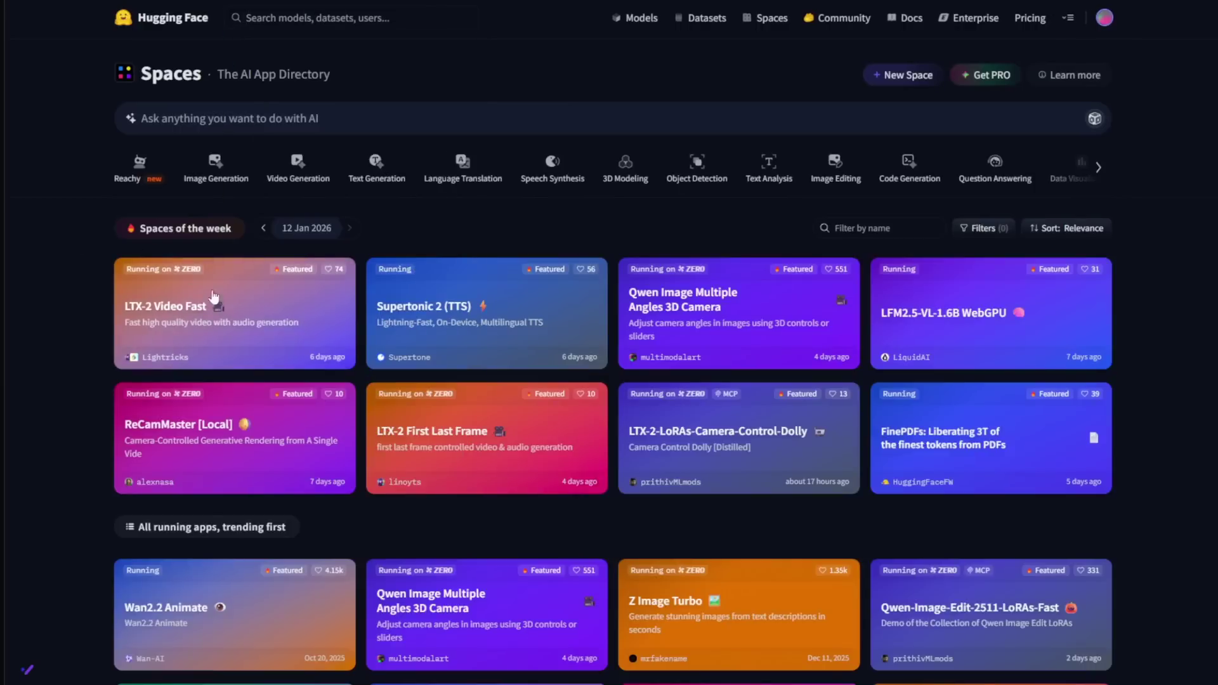
{"action": "left_click", "coordinate": [271, 303]}
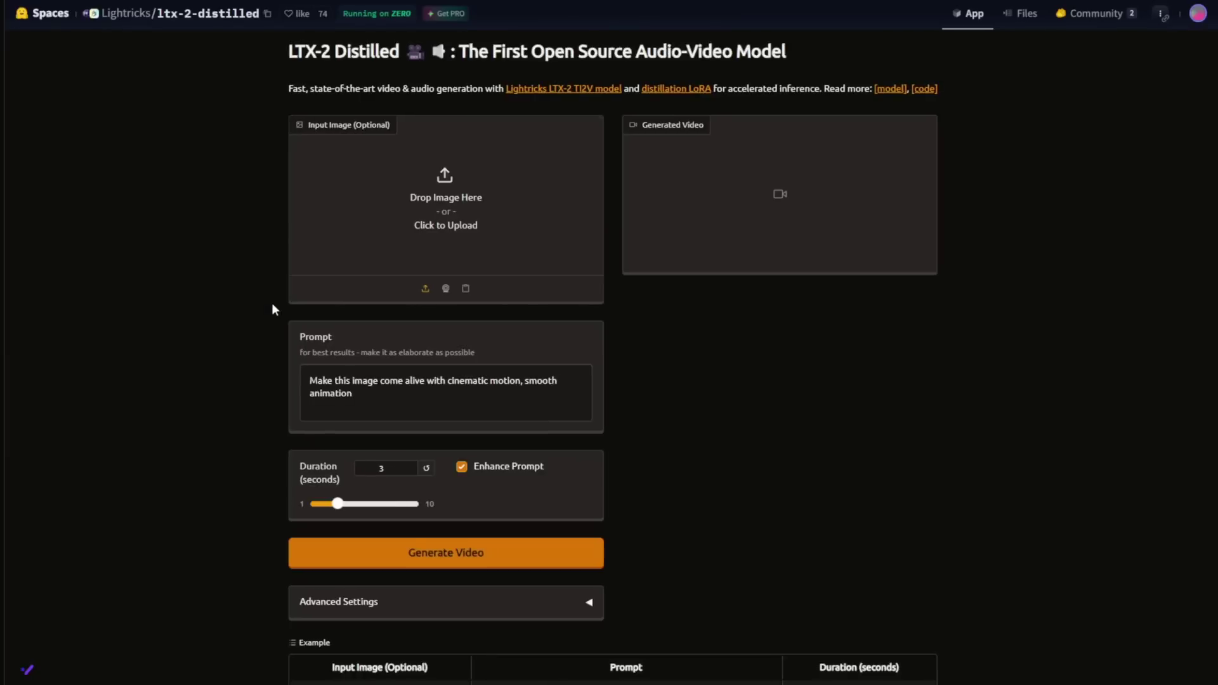
{"action": "scroll", "coordinate": [710, 448], "scroll_direction": "down", "scroll_amount": 3}
{"action": "scroll", "coordinate": [715, 405], "scroll_direction": "up", "scroll_amount": 1}
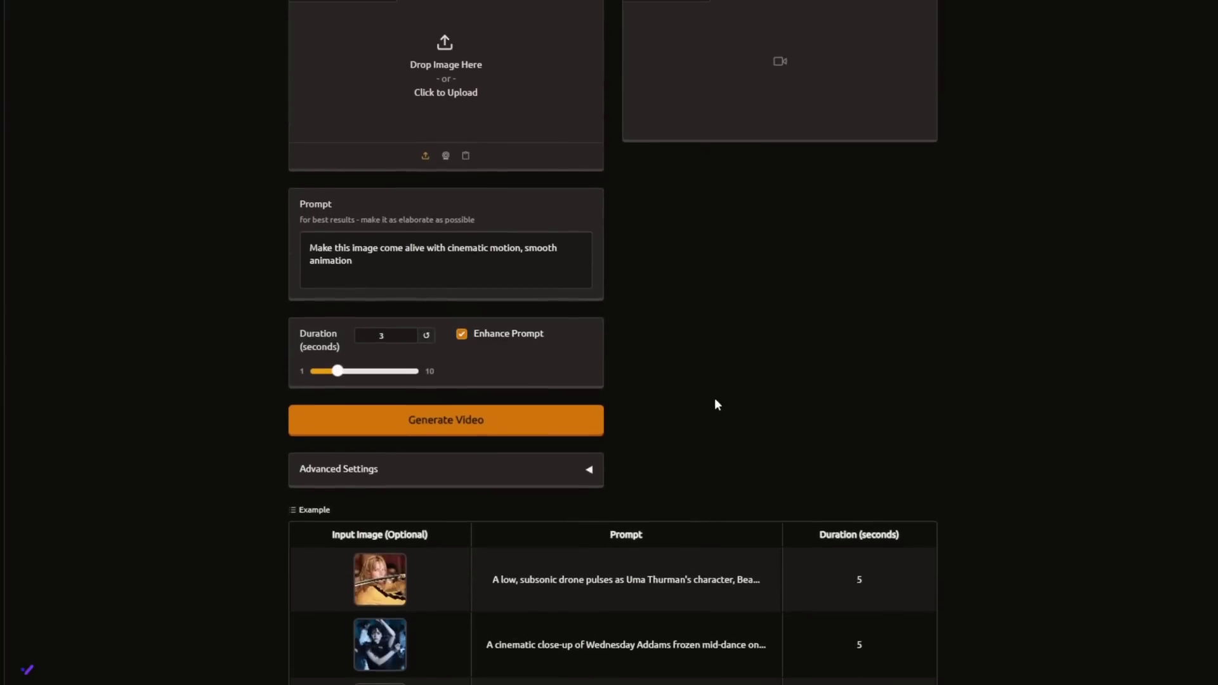
{"action": "scroll", "coordinate": [713, 410], "scroll_direction": "up", "scroll_amount": 2}
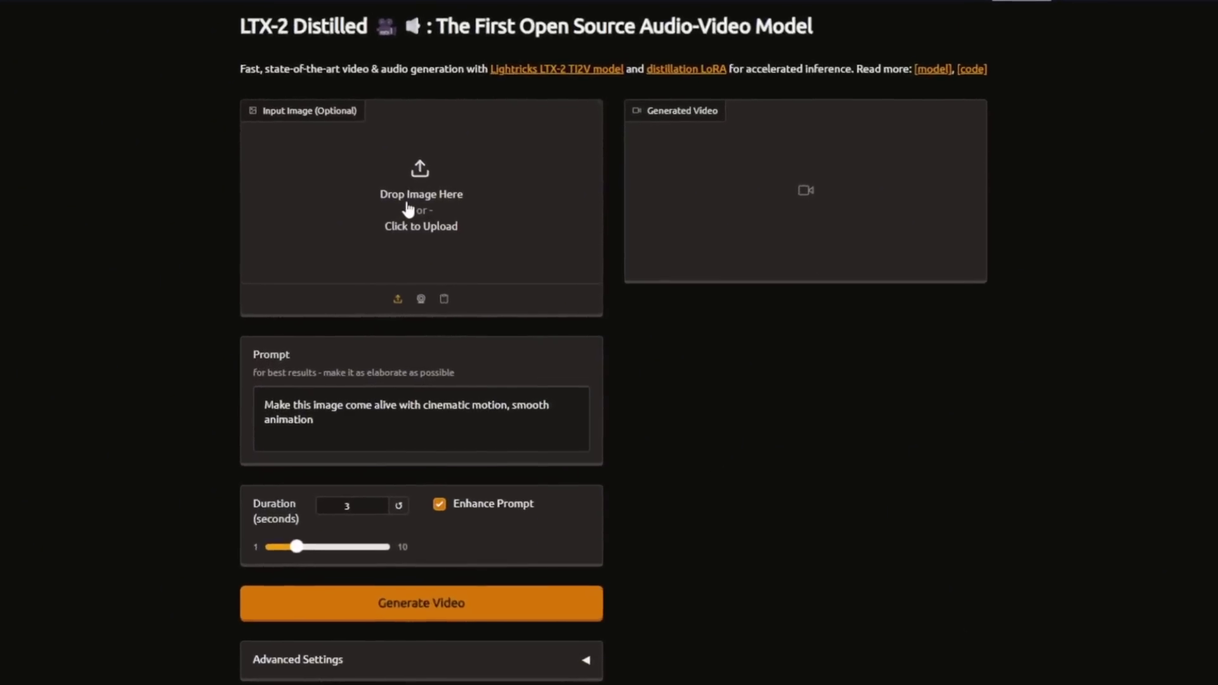